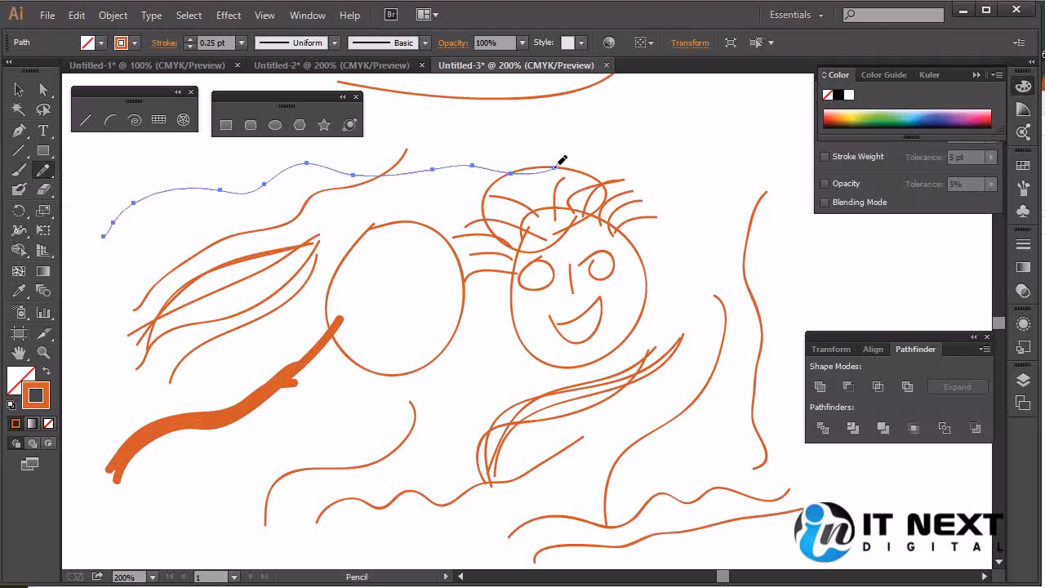
Set the selected path's stroke weight to 8 pt and draw a long wavy Pencil stroke rising beneath the circle and the face
click(241, 43)
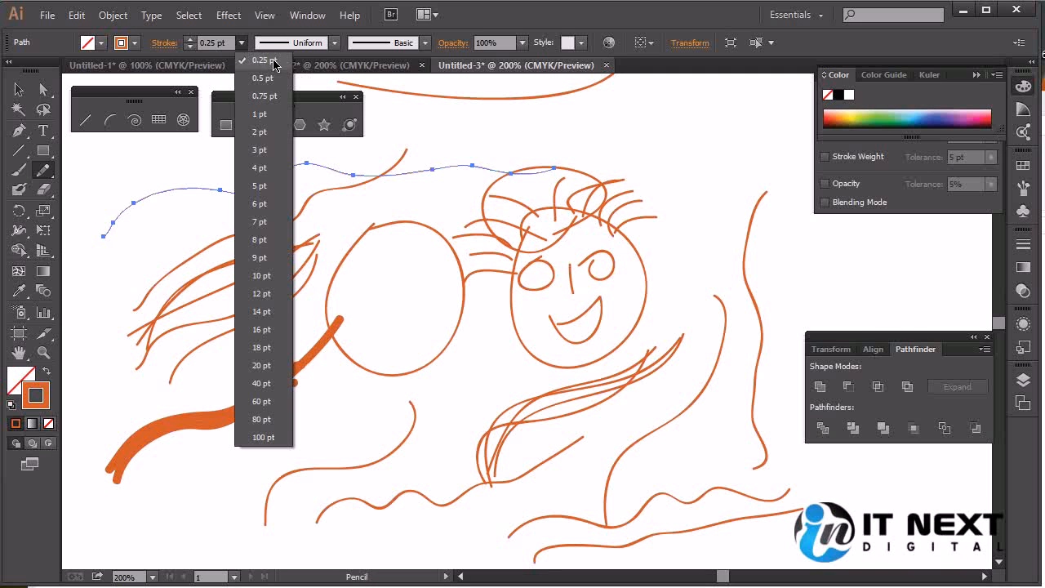
click(260, 240)
mouse_move(203, 492)
mouse_down()
mouse_move(350, 413)
mouse_move(704, 289)
mouse_up()
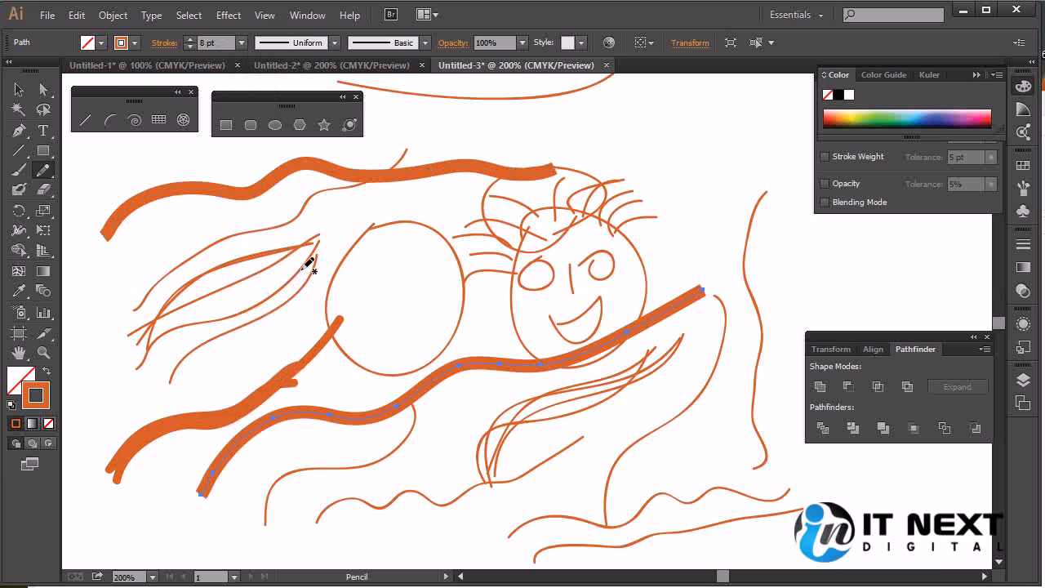
Set the selected wavy path's stroke weight to 10 pt and draw another wavy Pencil stroke above the face
click(18, 170)
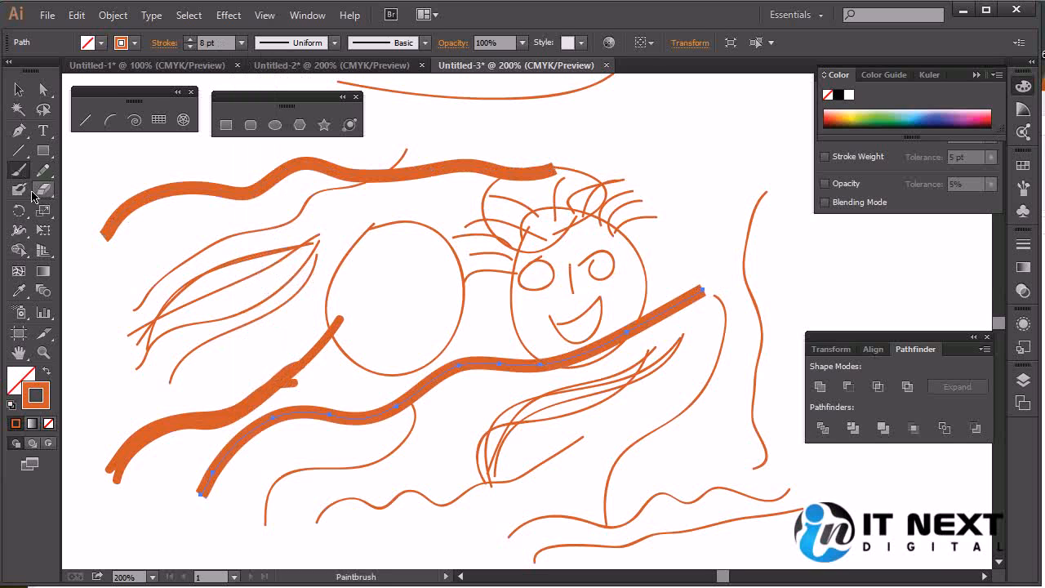
click(242, 43)
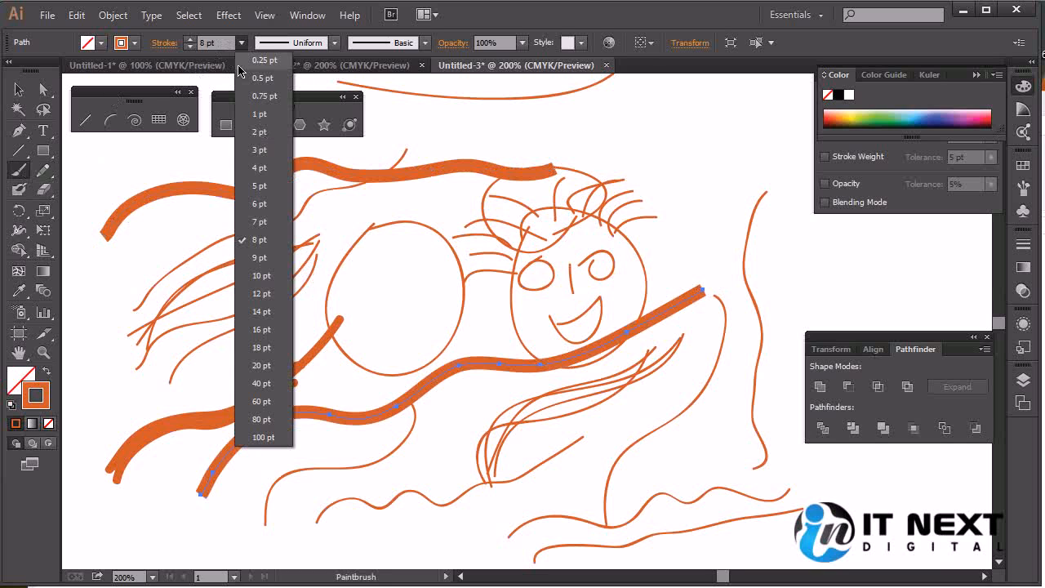
click(261, 275)
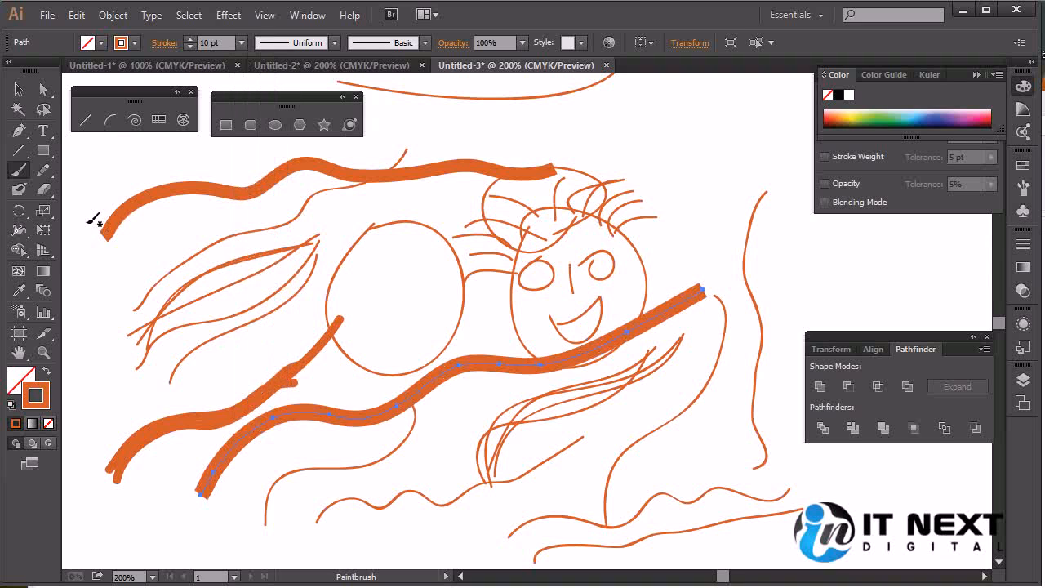
click(44, 169)
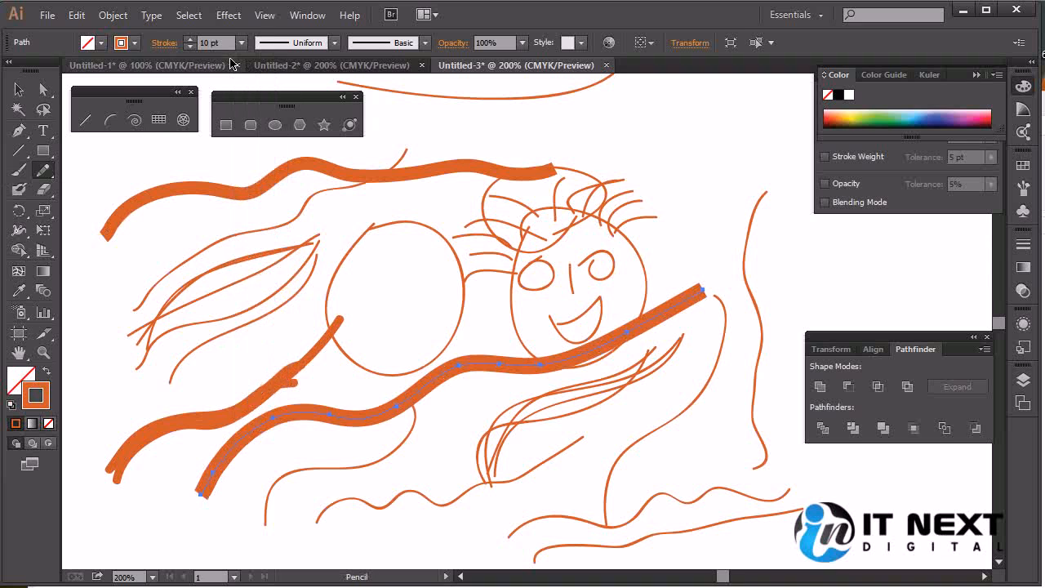
drag(467, 130, 729, 94)
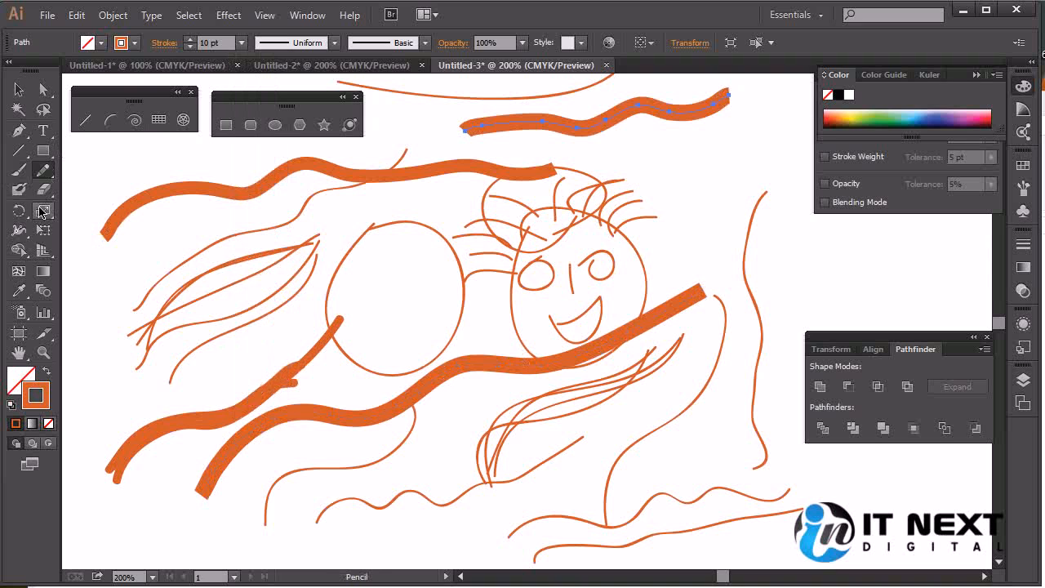
Draw a Paintbrush stroke just beneath the uppermost thick Pencil stroke and move the overlapping 8 pt path down over the circle's lower edge
click(17, 169)
mouse_move(486, 156)
mouse_down()
mouse_move(729, 131)
mouse_move(758, 104)
mouse_up()
key(v)
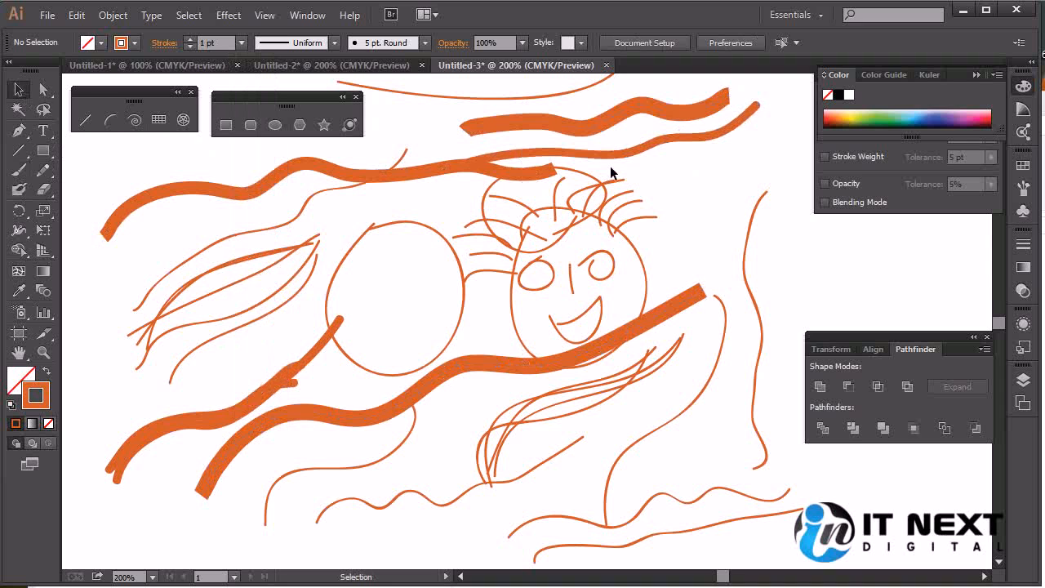
drag(418, 171, 367, 338)
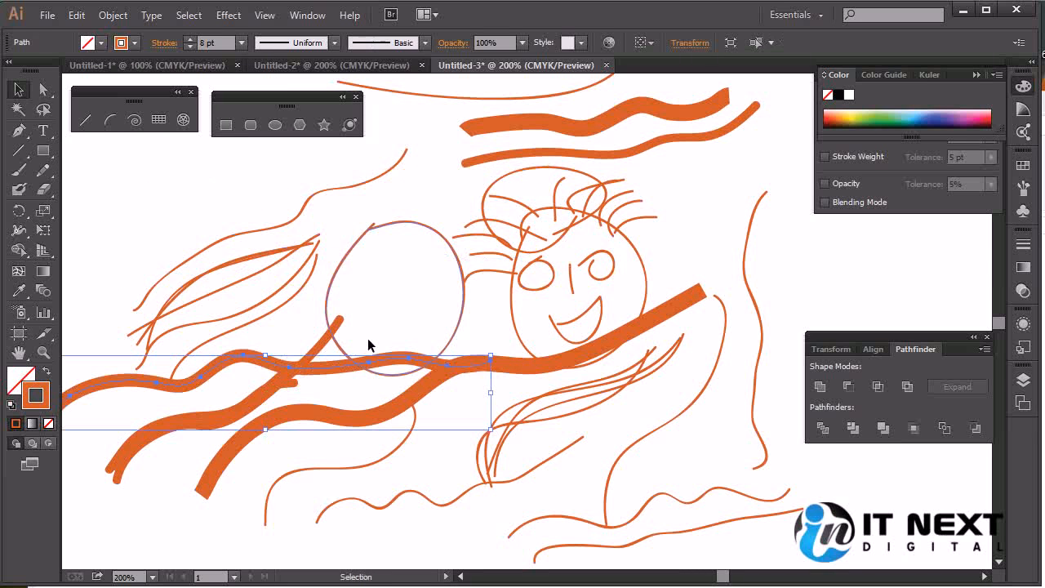
click(465, 162)
click(760, 148)
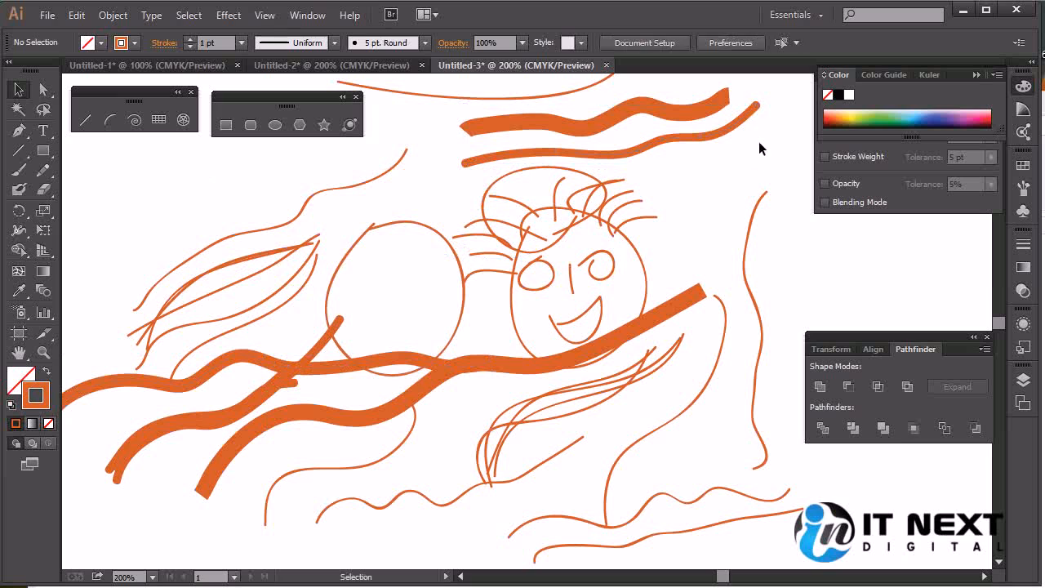
Set the Paintbrush stroke's weight to 10 pt and move it down over the face
click(742, 121)
click(242, 43)
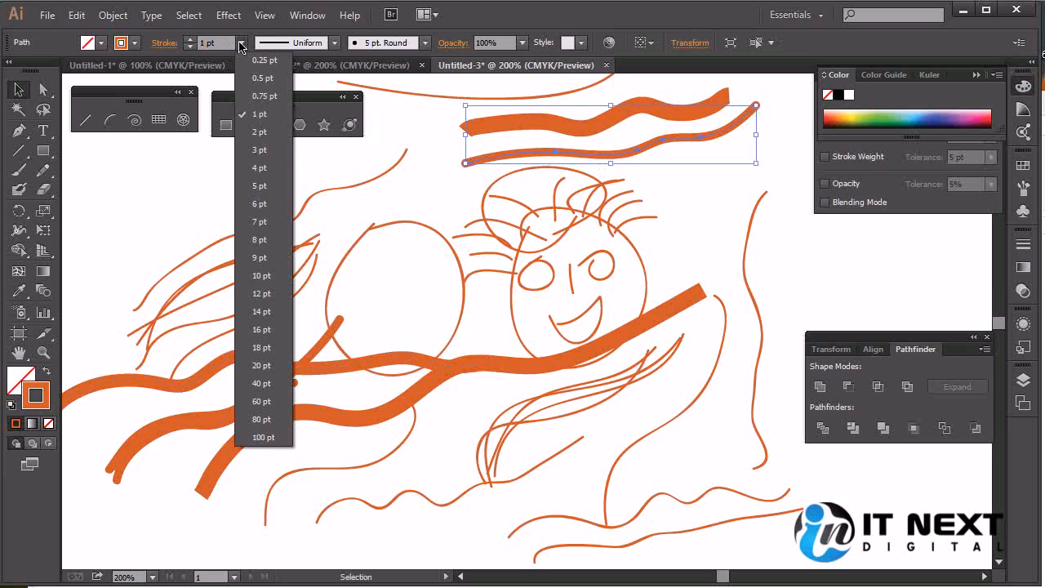
click(270, 276)
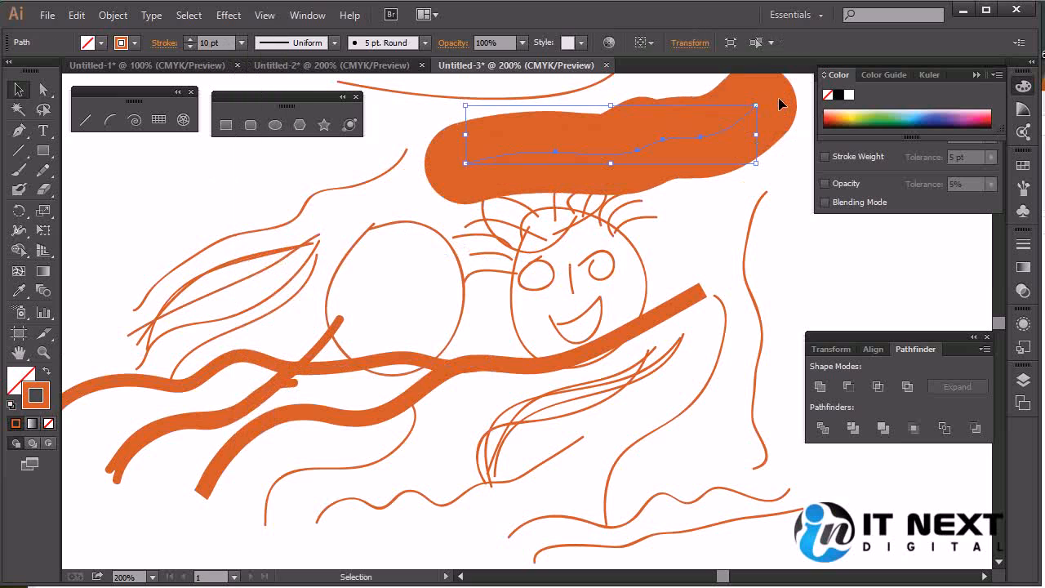
drag(777, 101, 759, 238)
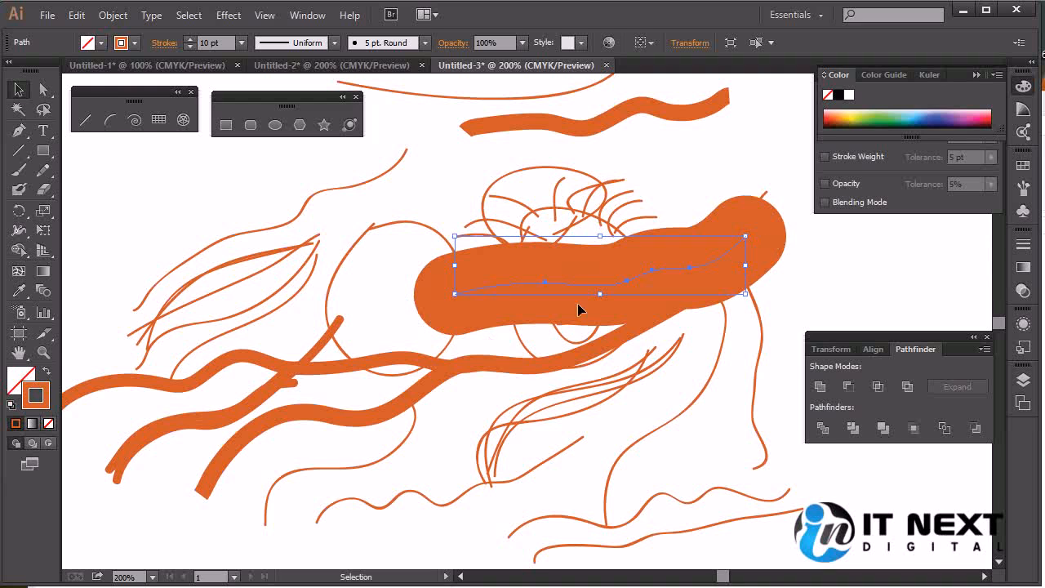
Examine the end shapes of the 10 pt Pencil stroke and the thick Paintbrush stroke at 300% zoom
click(689, 140)
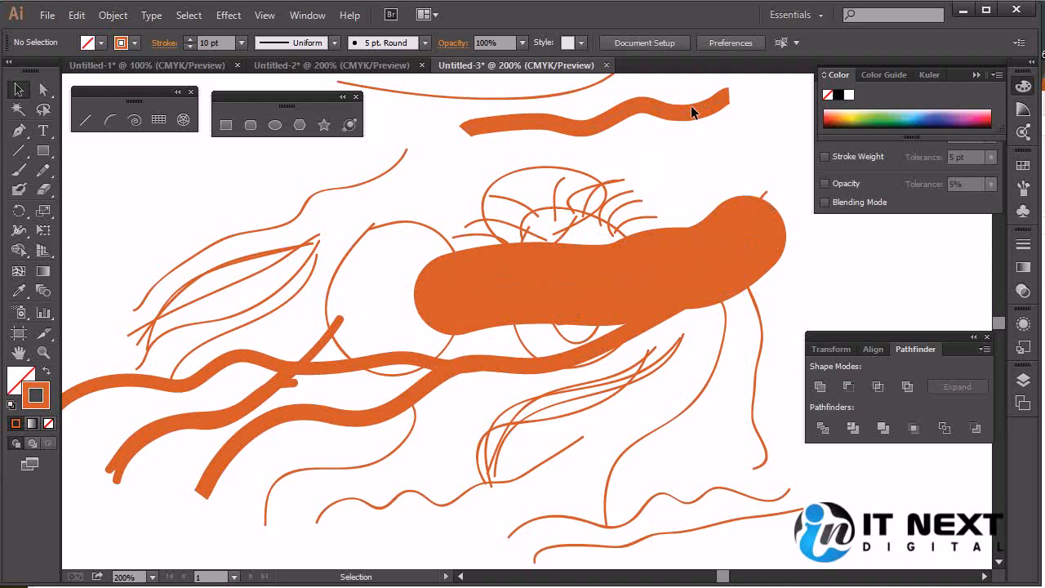
click(605, 120)
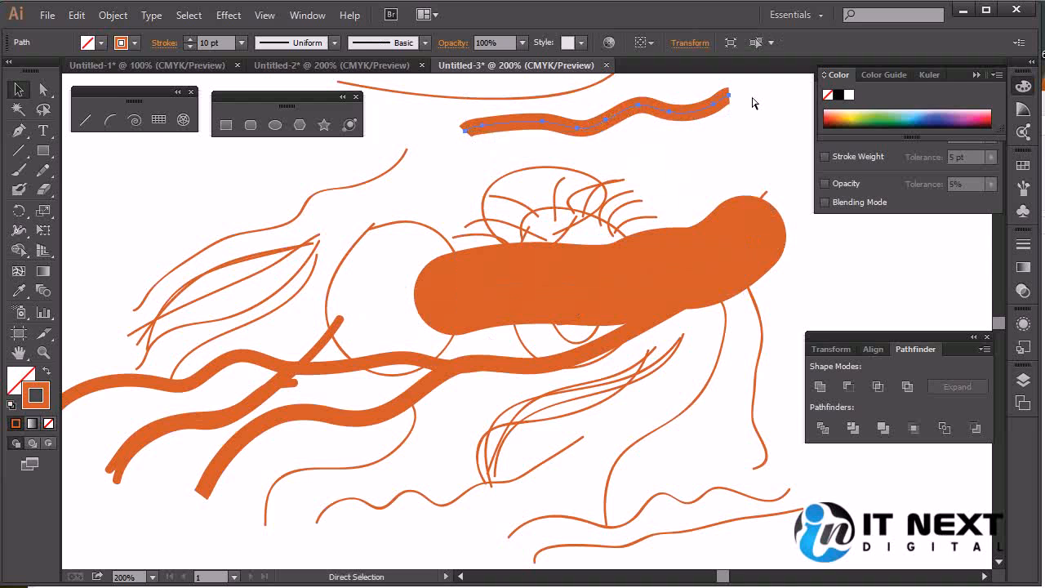
key(ctrl+plus)
mouse_move(657, 304)
mouse_down()
mouse_move(518, 441)
mouse_move(503, 426)
mouse_up()
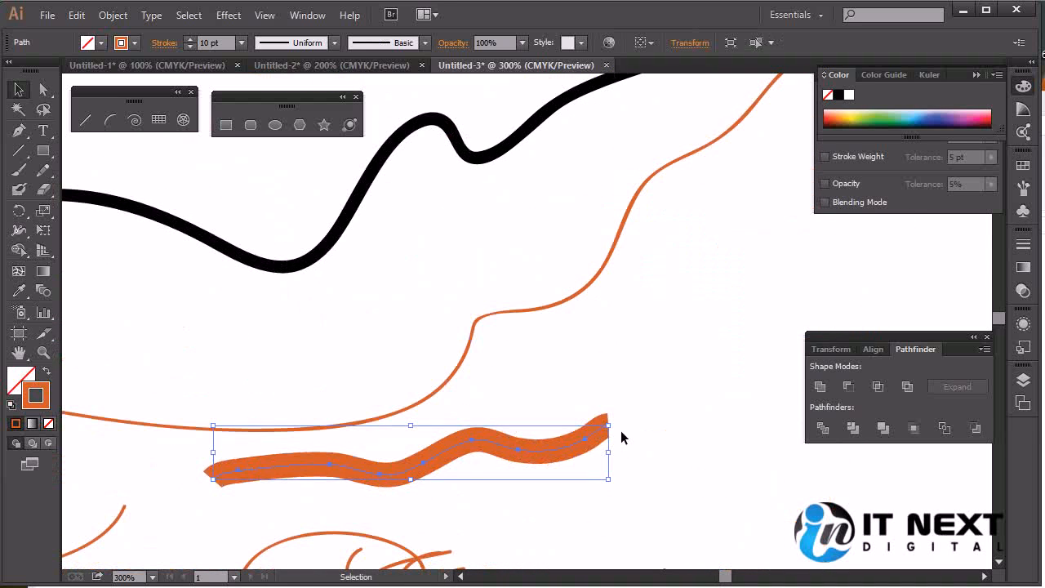
click(624, 428)
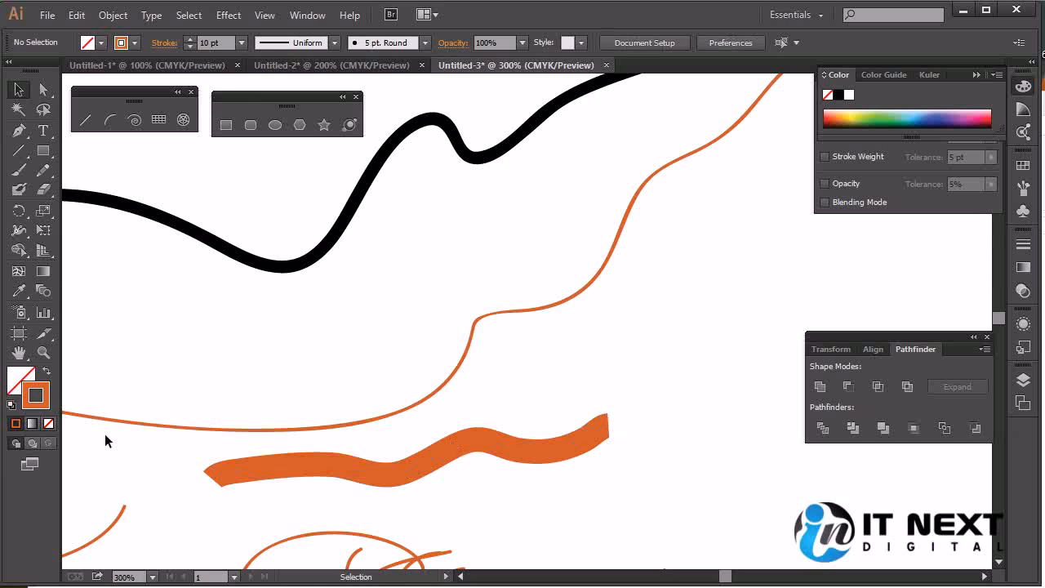
click(604, 426)
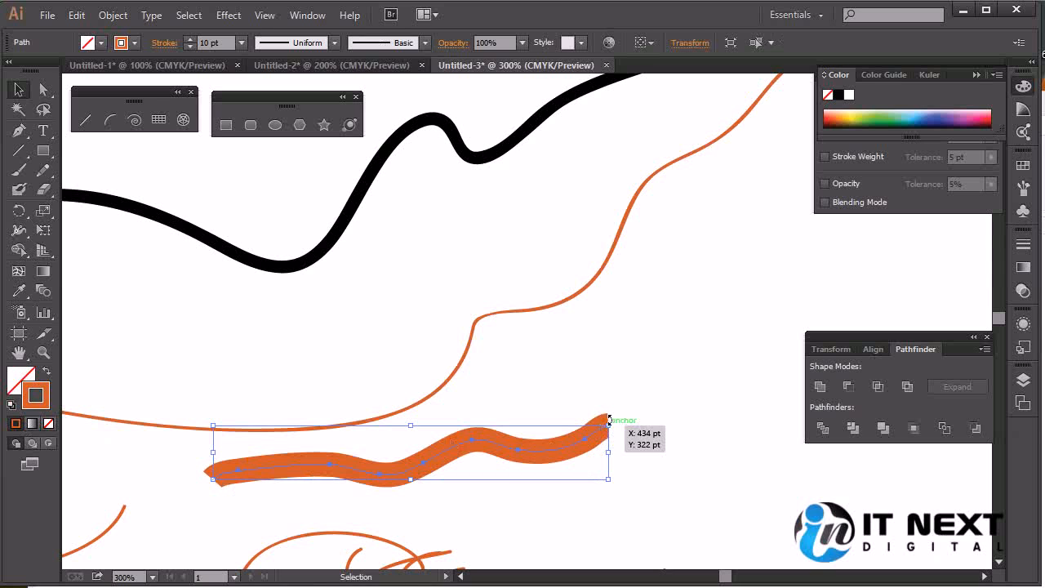
scroll(626, 387, down, 5)
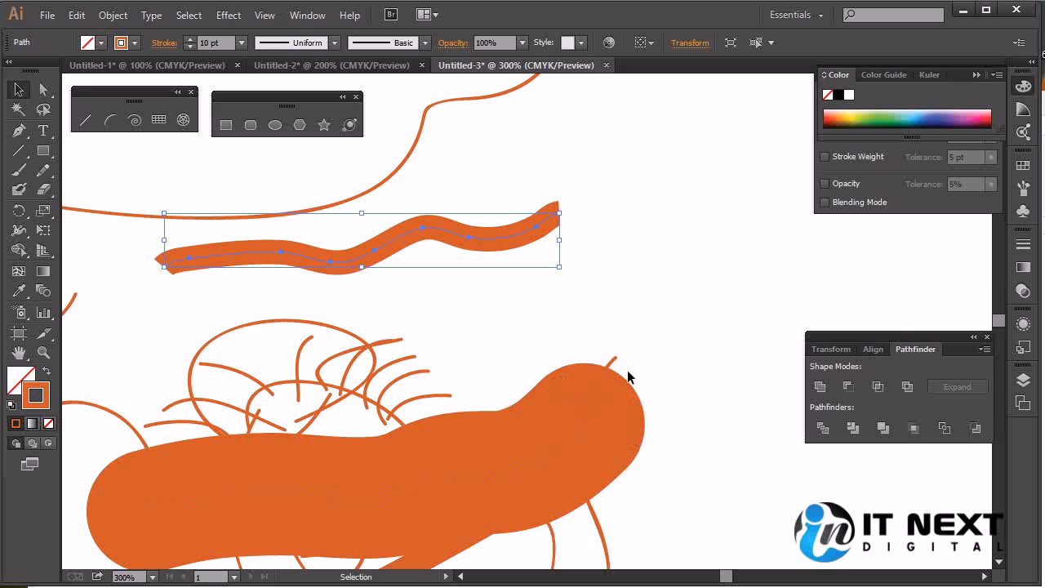
click(560, 436)
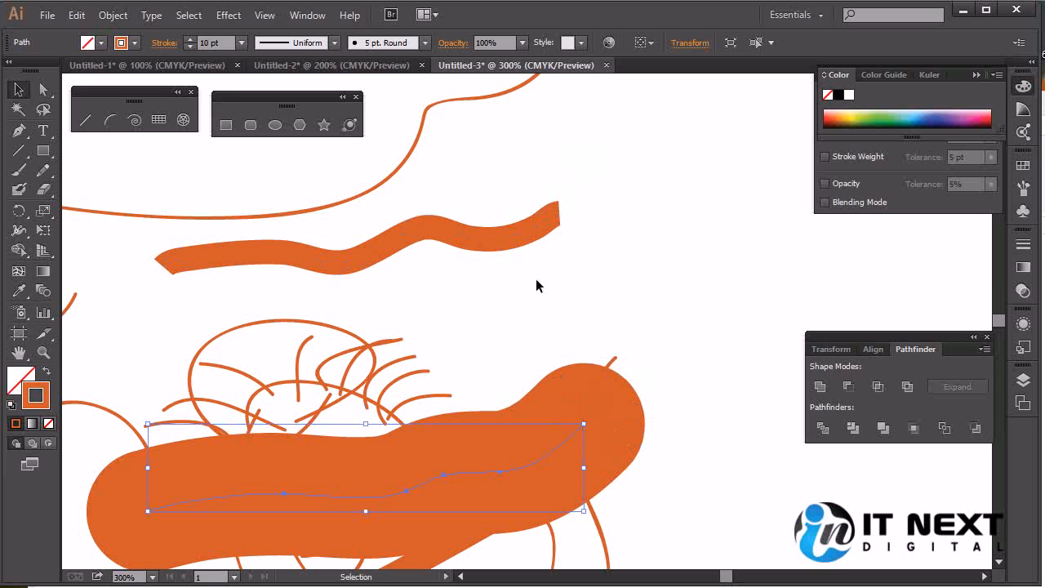
Delete the 10 pt Pencil stroke above the face and the thick Paintbrush stroke covering it
key(a)
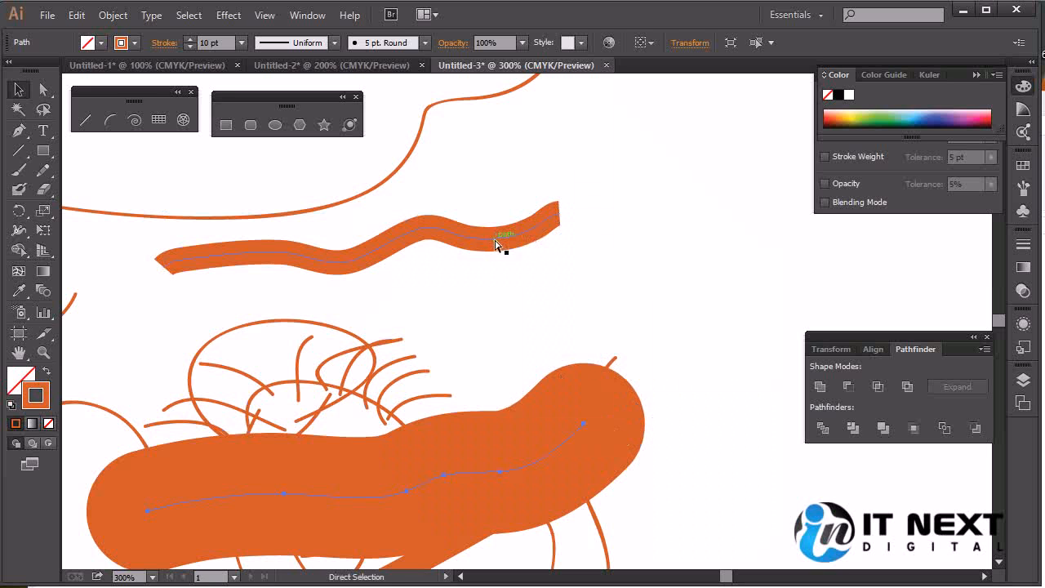
click(496, 243)
key(v)
key(Delete)
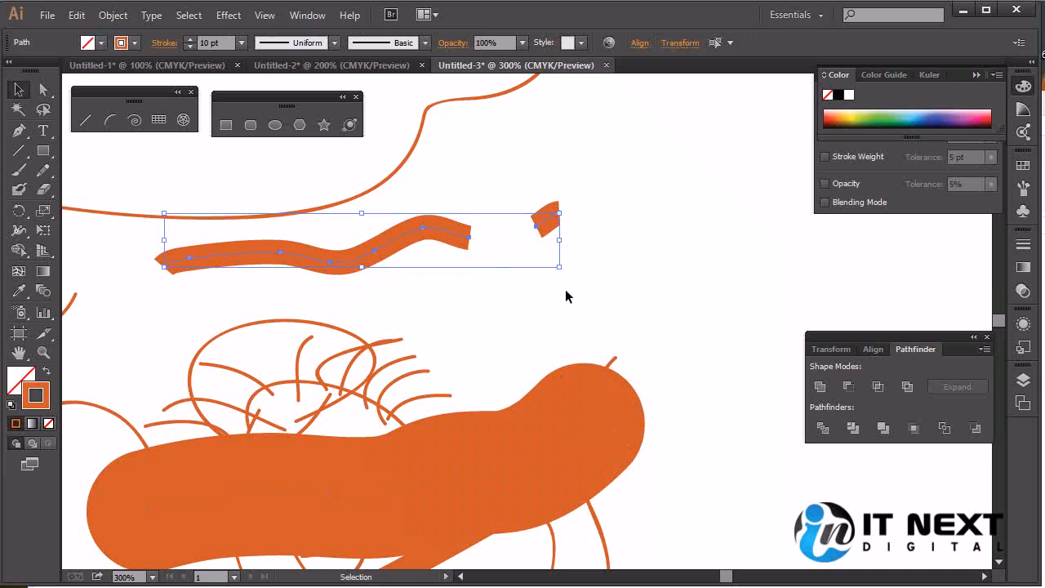
key(Delete)
click(529, 430)
key(Delete)
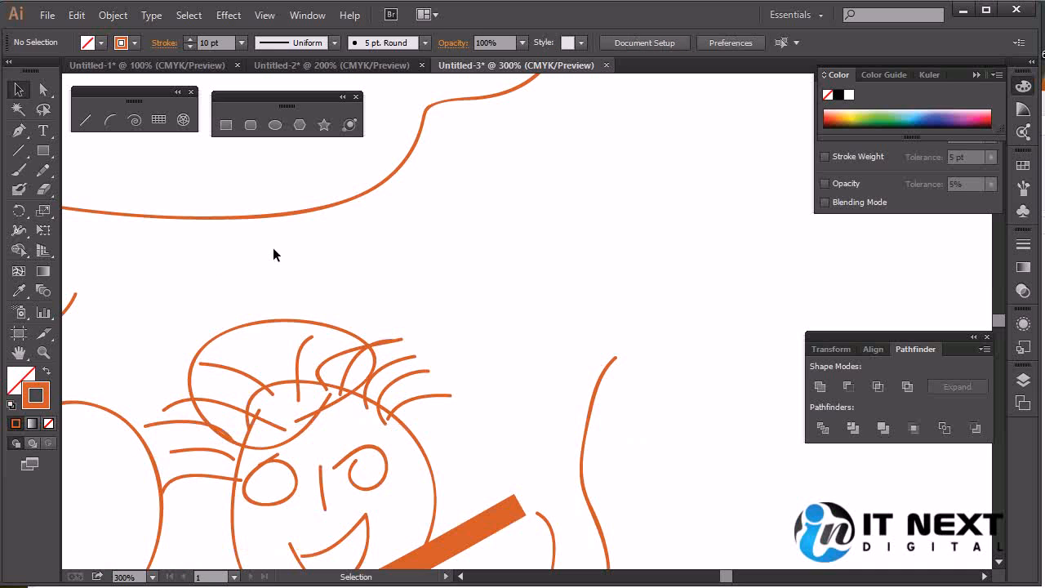
Draw two jagged 10 pt Pencil strokes in the blank area beside the face and a similar jagged Paintbrush stroke beneath them
click(45, 170)
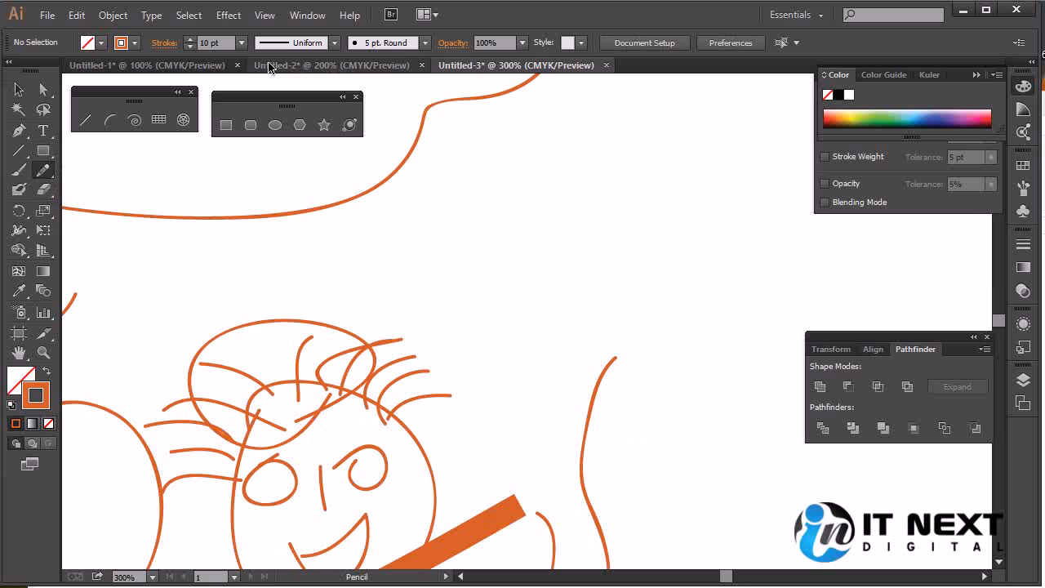
double_click(44, 170)
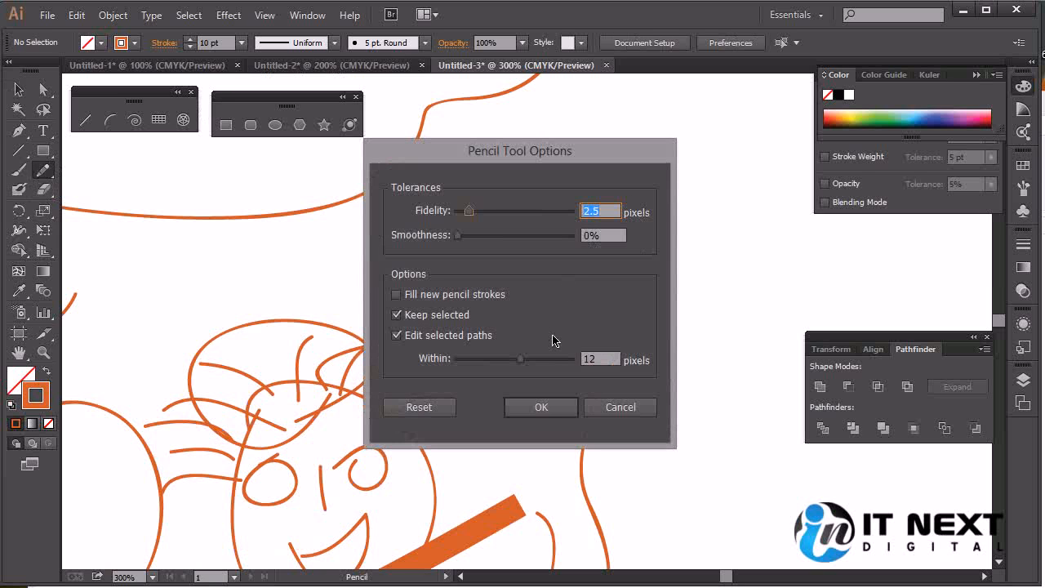
click(604, 407)
drag(373, 240, 780, 199)
mouse_move(439, 305)
mouse_down()
mouse_move(551, 308)
mouse_move(721, 263)
mouse_move(915, 236)
mouse_up()
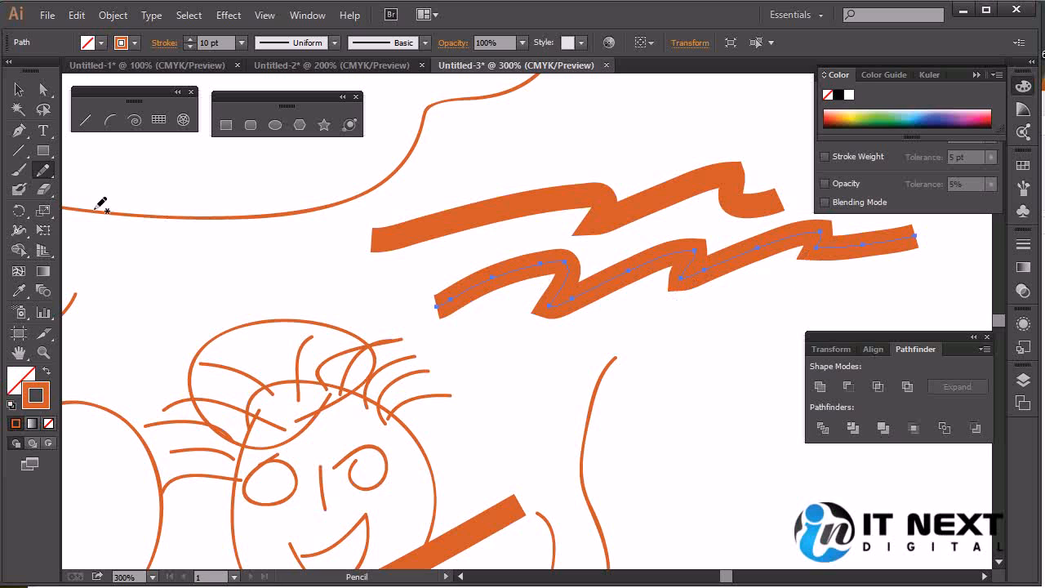
key(b)
mouse_move(463, 420)
mouse_down()
mouse_move(563, 405)
mouse_move(801, 322)
mouse_move(939, 308)
mouse_up()
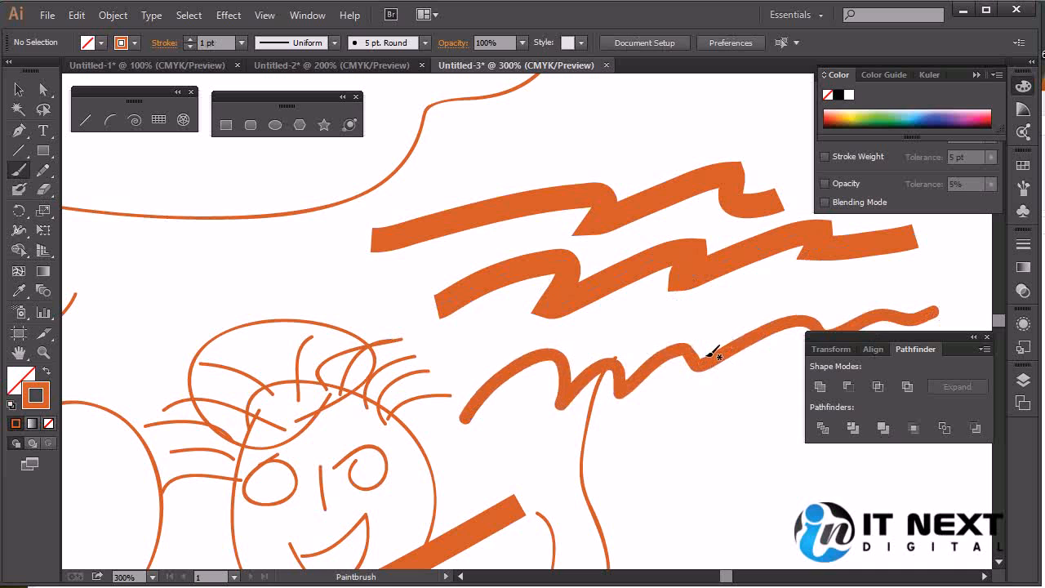
Draw a thin 1 pt zigzag Pencil stroke with sharp peaks below the thick black curve
click(43, 170)
key(space)
mouse_move(334, 217)
mouse_down()
mouse_move(649, 497)
mouse_move(640, 479)
mouse_up()
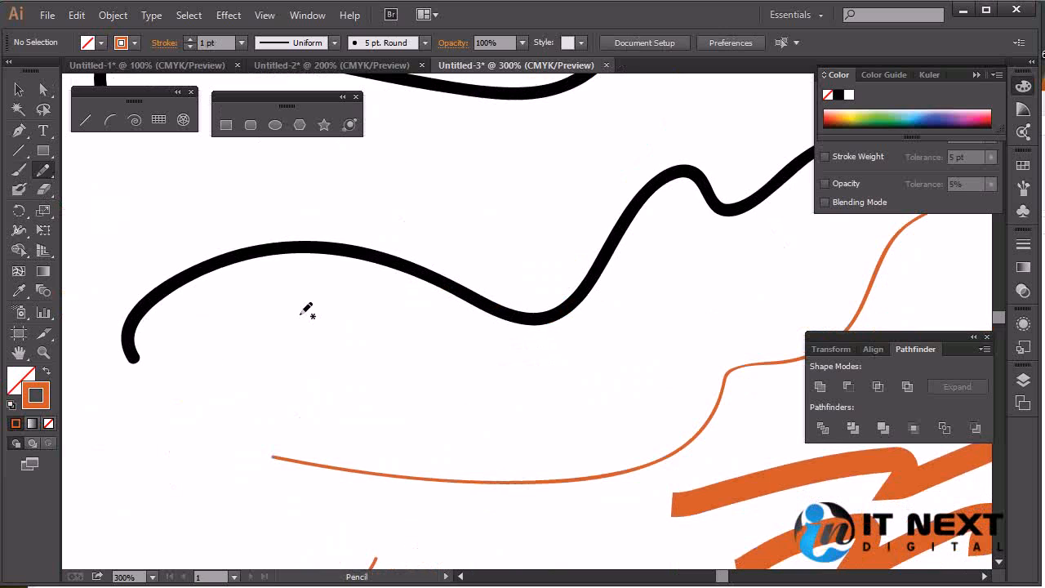
mouse_move(189, 401)
mouse_down()
mouse_move(318, 323)
mouse_move(319, 404)
mouse_move(402, 326)
mouse_move(394, 417)
mouse_move(562, 305)
mouse_up()
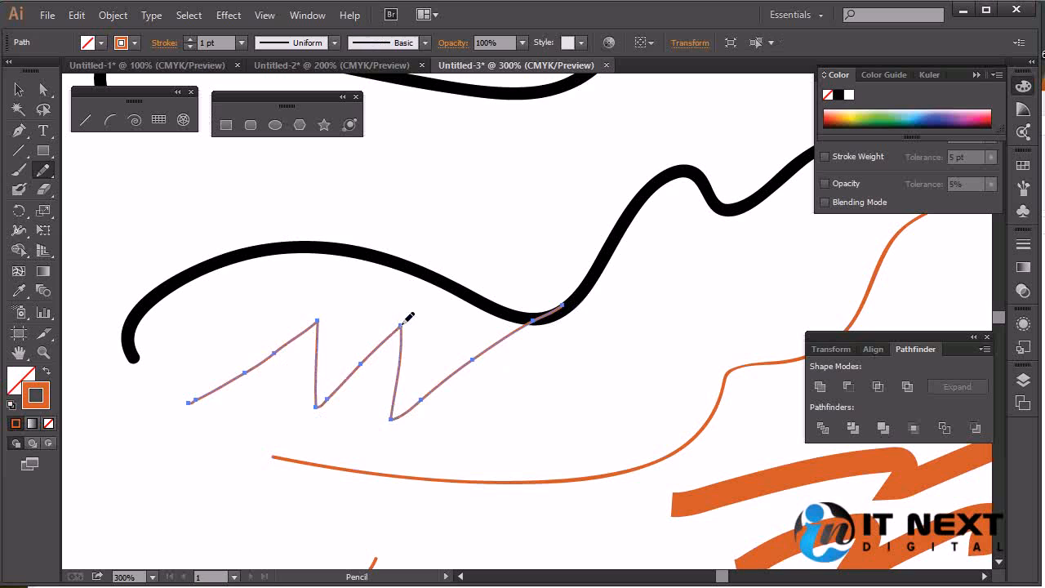
click(43, 89)
click(473, 368)
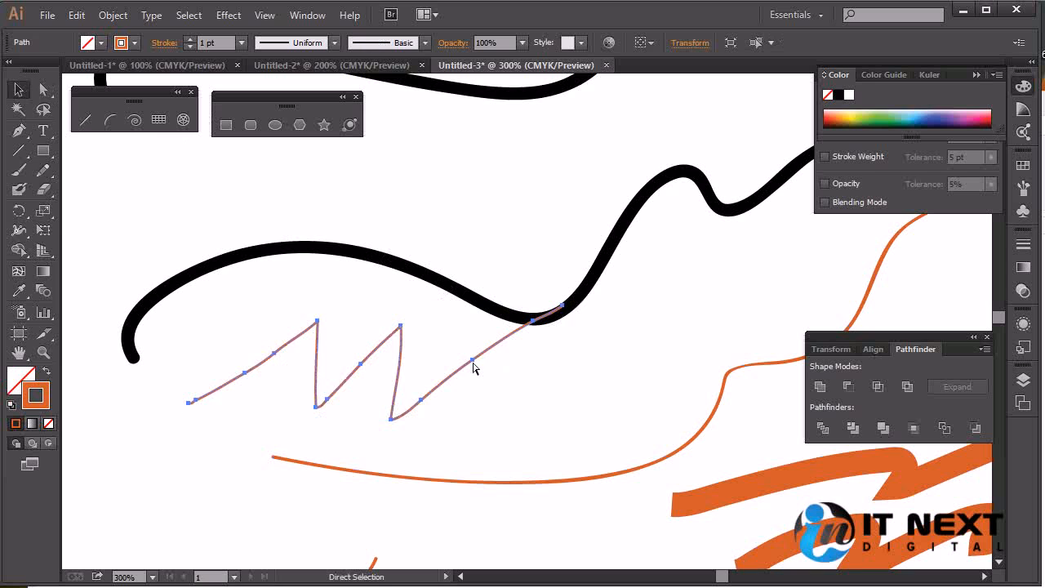
Try a short horizontal Paintbrush stroke and a zigzag one below the thin Pencil zigzag, undoing each
click(22, 172)
drag(217, 479, 314, 480)
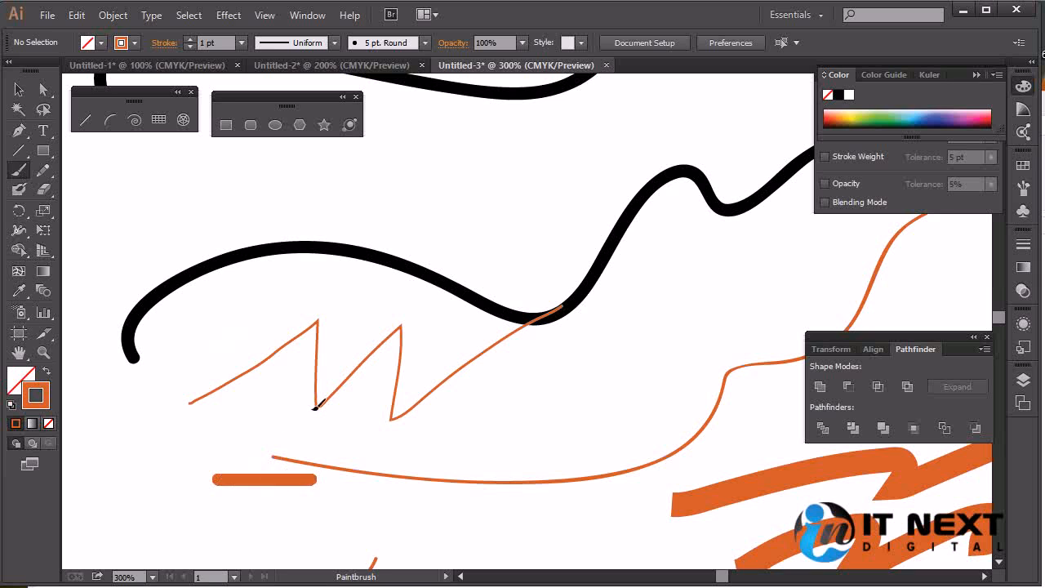
key(ctrl+z)
mouse_move(238, 500)
mouse_down()
mouse_move(263, 482)
mouse_move(433, 519)
mouse_move(542, 396)
mouse_up()
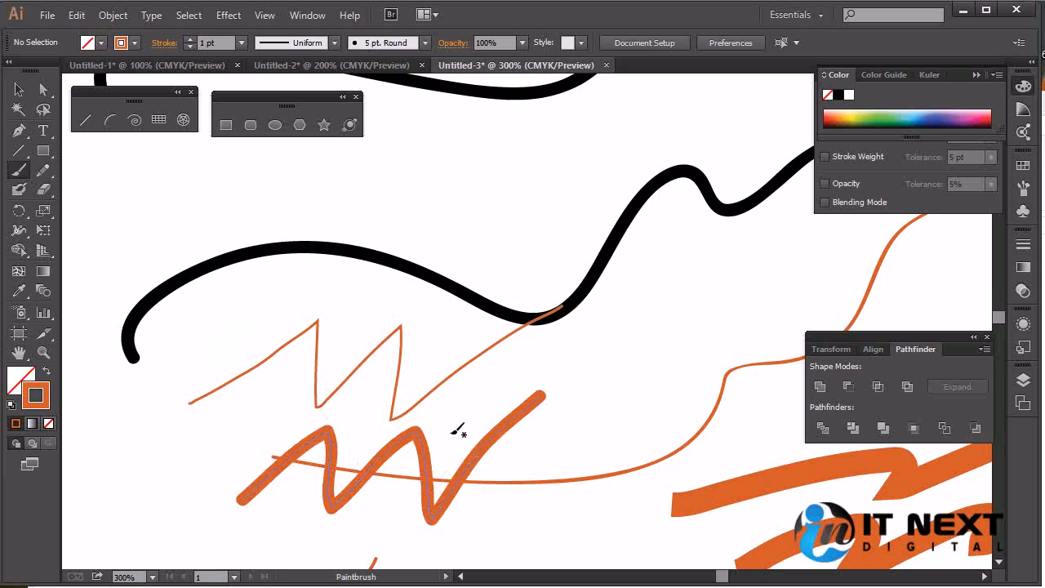
key(ctrl+z)
Try a long Pencil stroke below the thin zigzag and undo it
click(43, 170)
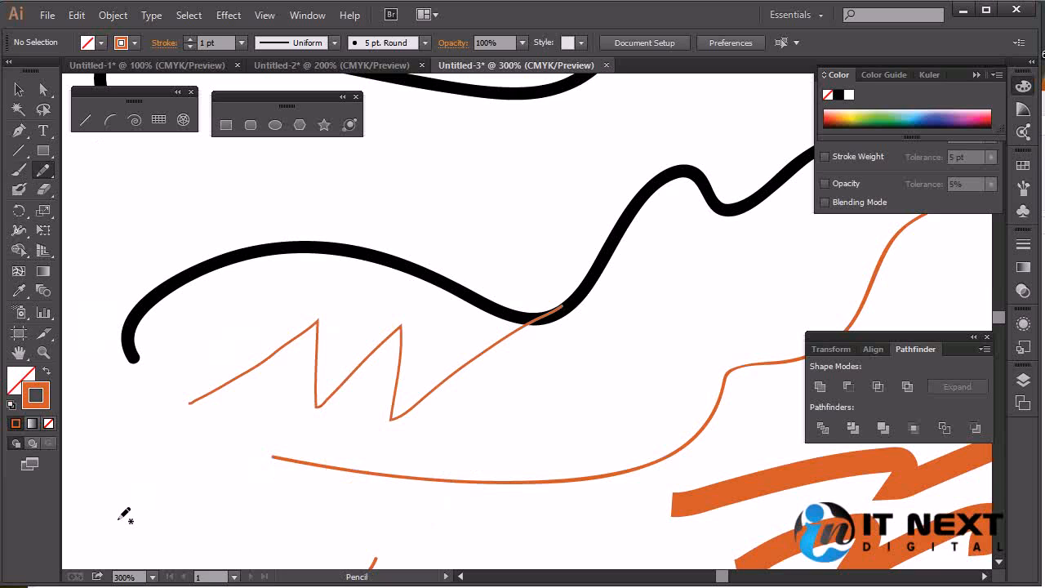
mouse_move(120, 520)
mouse_down()
mouse_move(216, 423)
mouse_move(214, 518)
mouse_move(320, 384)
mouse_move(321, 499)
mouse_move(428, 380)
mouse_move(464, 430)
mouse_move(504, 367)
mouse_move(689, 307)
mouse_move(712, 314)
mouse_move(691, 481)
mouse_move(482, 492)
mouse_move(636, 290)
mouse_move(702, 449)
mouse_move(515, 206)
mouse_move(456, 216)
mouse_move(351, 294)
mouse_move(582, 279)
mouse_move(596, 320)
mouse_move(686, 374)
mouse_move(560, 481)
mouse_up()
key(ctrl+z)
Draw a short diagonal Paintbrush stroke below the thin zigzag and a long straight diagonal one crossing the black curve
key(b)
drag(150, 456, 194, 501)
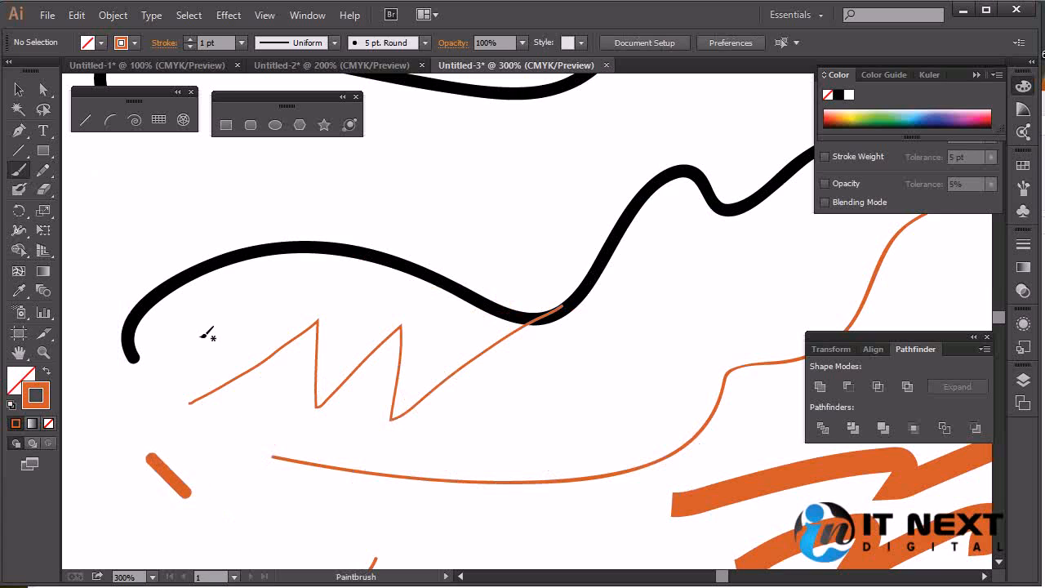
drag(179, 351, 402, 131)
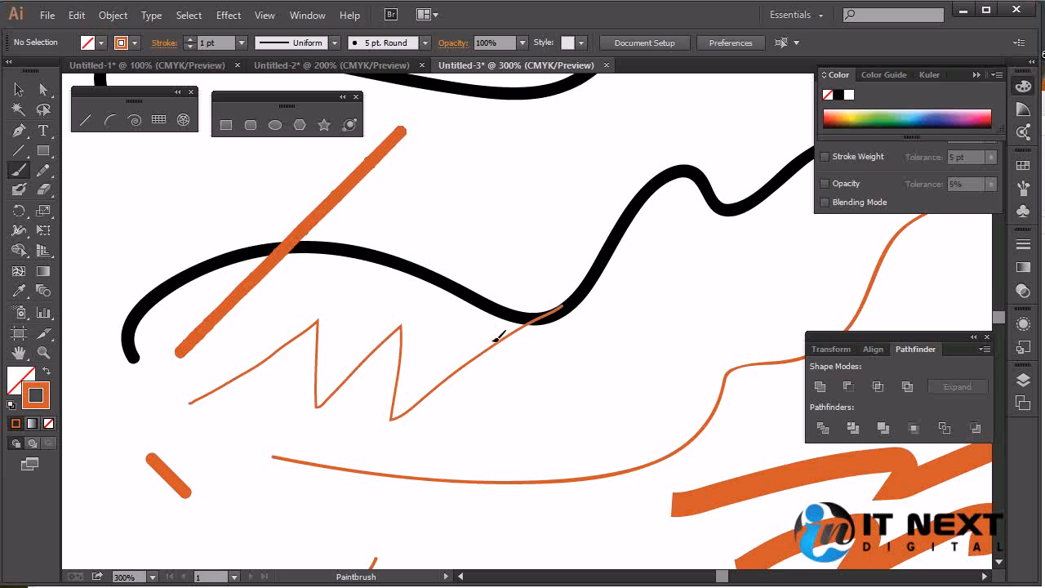
Draw one vertical and two diagonal straight Paintbrush strokes around the thin zigzag, plus a long horizontal stroke across it
drag(463, 155, 460, 359)
mouse_move(521, 445)
mouse_down()
mouse_move(683, 317)
mouse_move(696, 269)
mouse_up()
drag(336, 418, 464, 545)
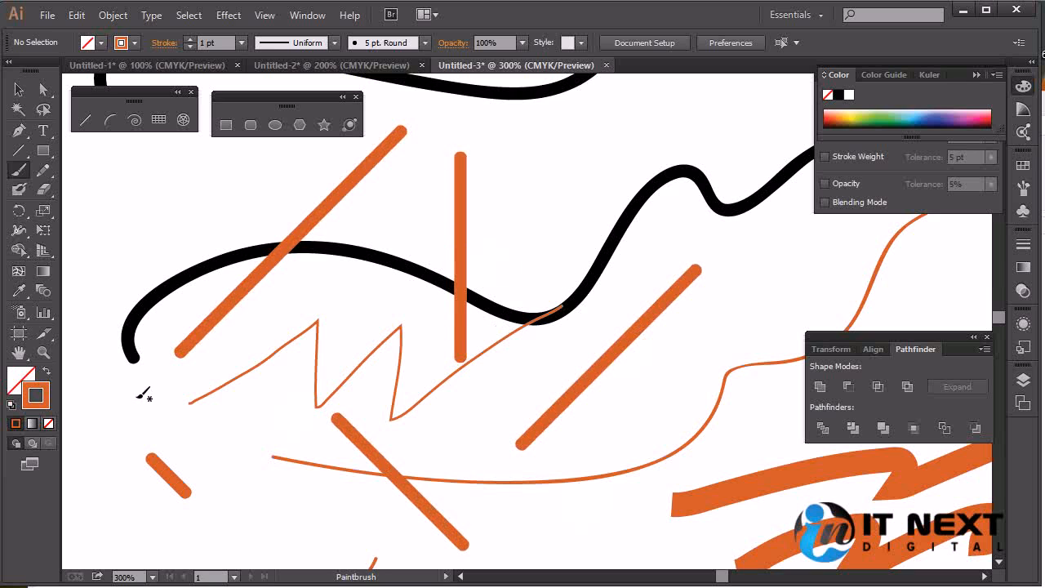
drag(95, 398, 694, 398)
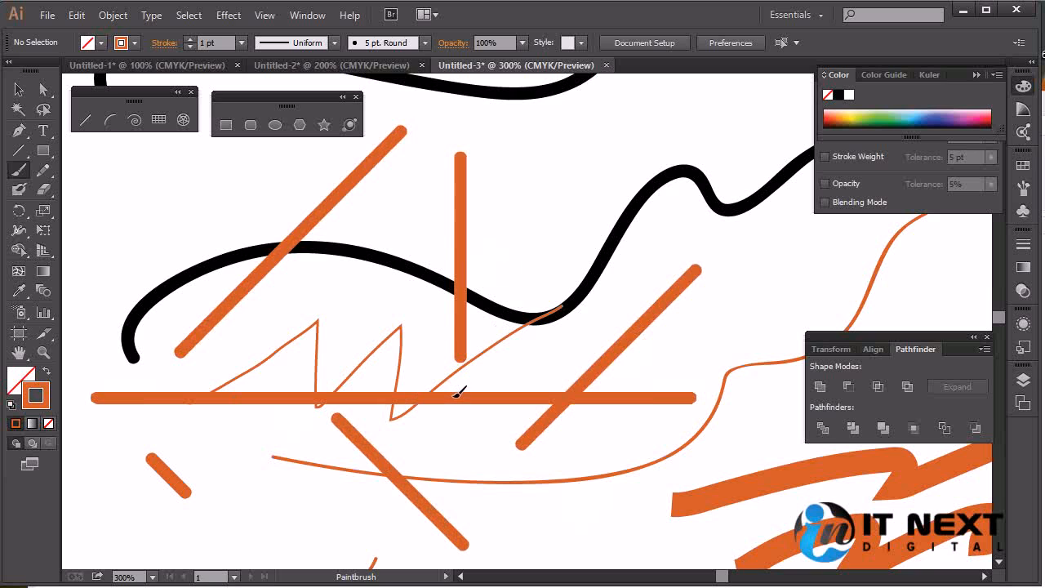
Draw seven straight vertical Paintbrush strokes of varying length crossing the long horizontal stroke
drag(433, 240, 434, 547)
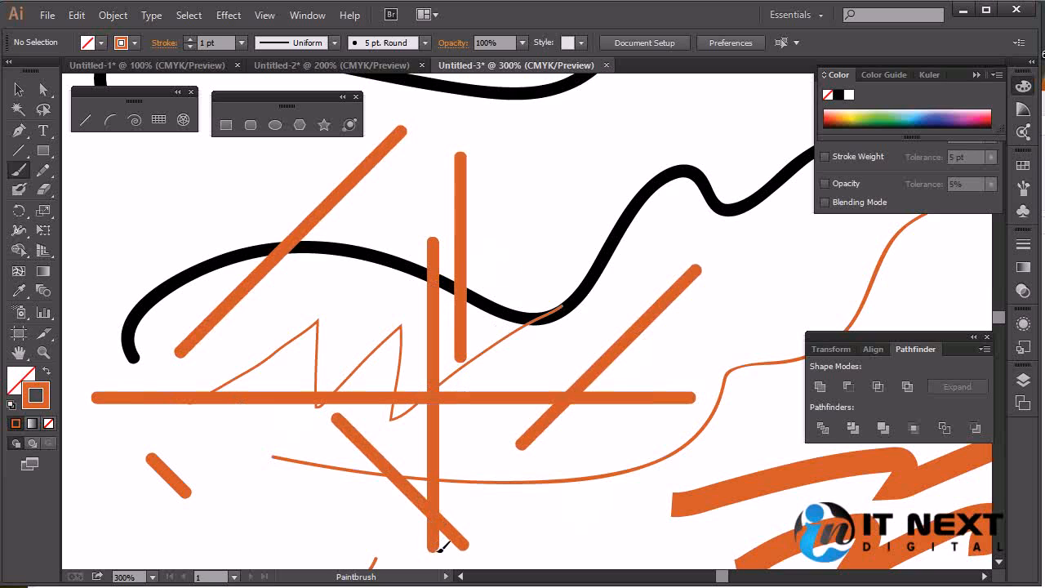
drag(498, 287, 498, 506)
drag(330, 339, 331, 492)
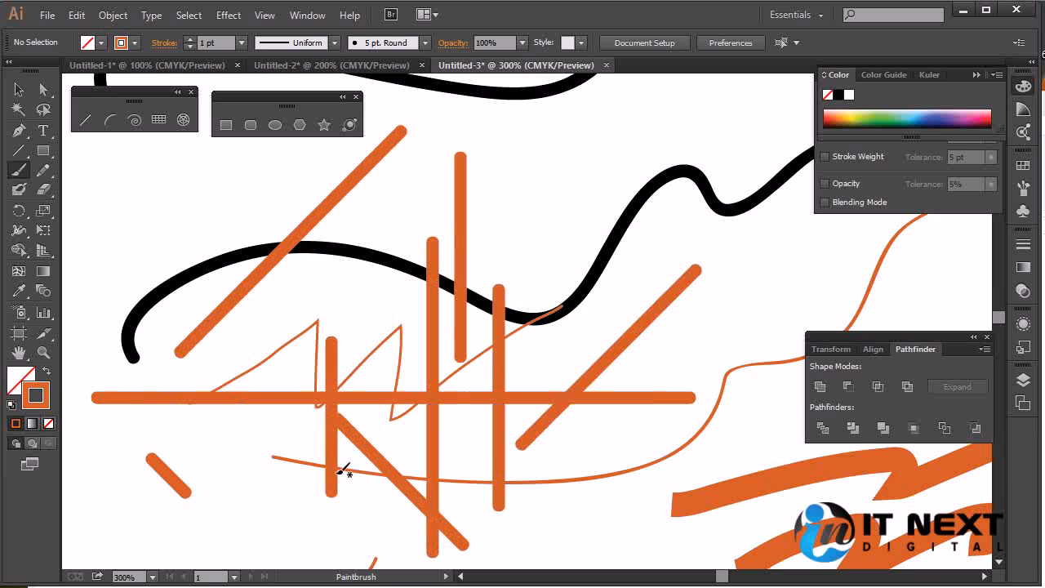
drag(279, 345, 279, 444)
drag(214, 353, 214, 421)
drag(146, 364, 145, 425)
click(116, 380)
key(ctrl+z)
drag(114, 375, 113, 437)
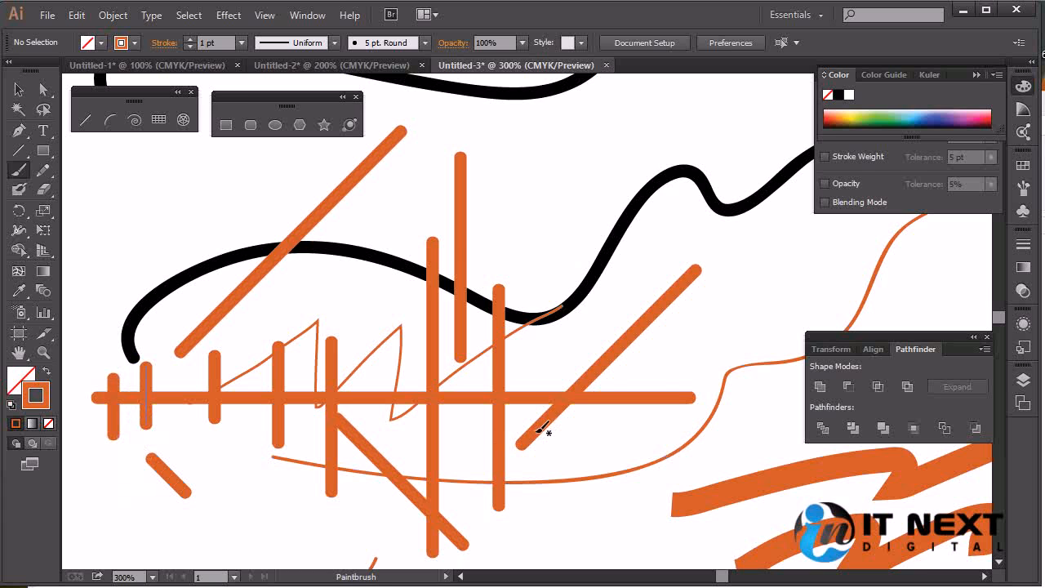
Delete all the artwork from the artboard
key(ctrl+1)
key(ctrl+a)
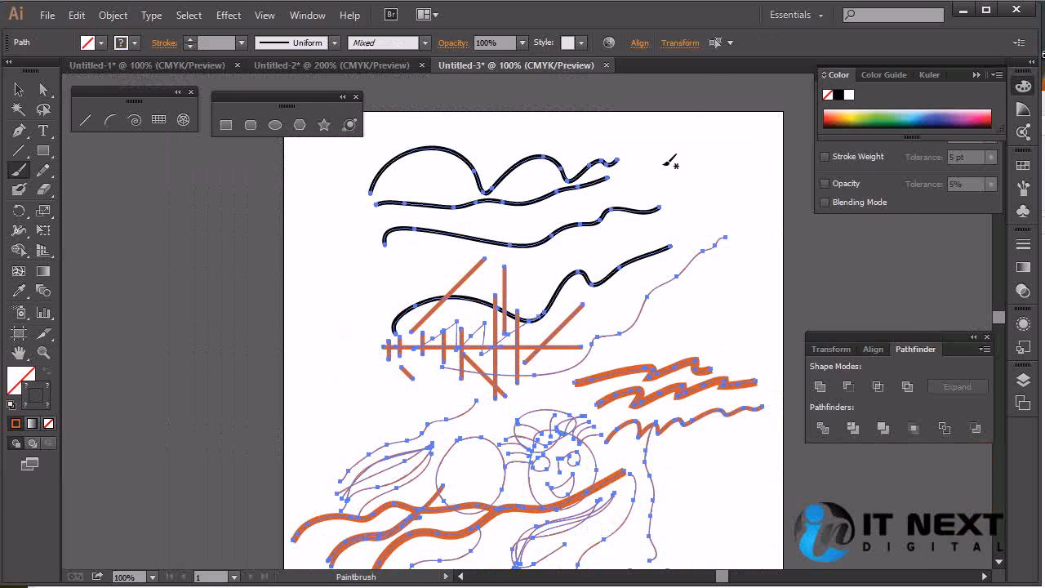
key(Delete)
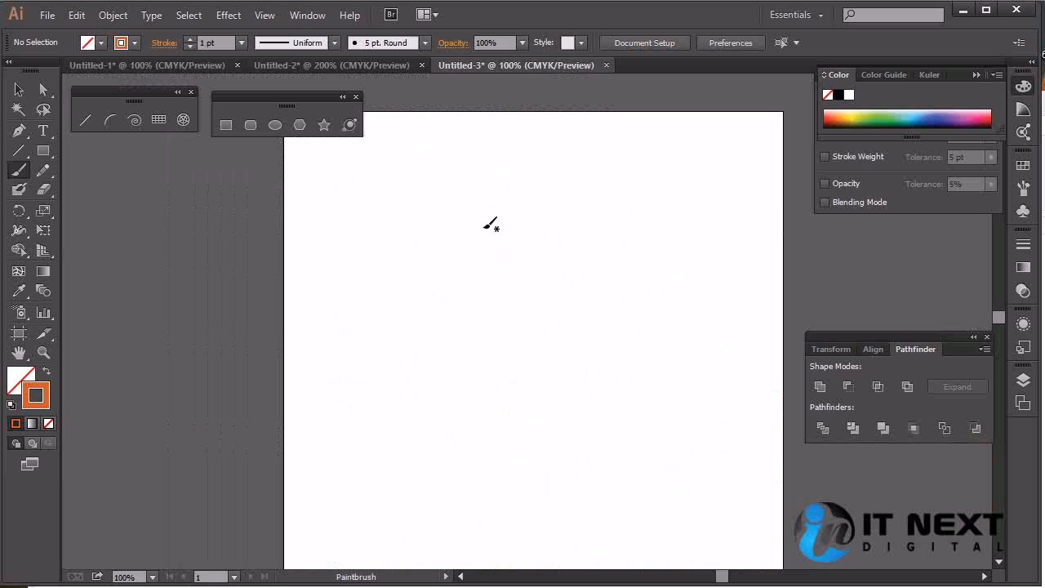
Draw a wavy Paintbrush stroke across the artboard's upper half, plus two vertical and two horizontal straight strokes
mouse_move(324, 305)
mouse_down()
mouse_move(339, 260)
mouse_move(616, 242)
mouse_move(684, 215)
mouse_up()
drag(365, 376, 365, 214)
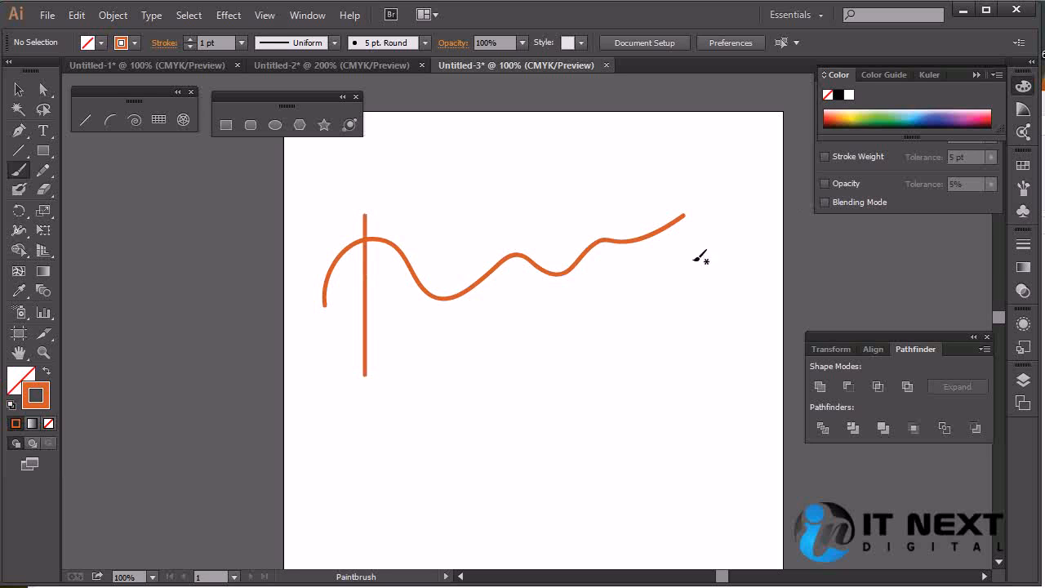
drag(290, 344, 537, 344)
drag(253, 398, 563, 398)
drag(402, 318, 402, 404)
Draw a thin wavy Pencil path rising to the right below the lower horizontal stroke
click(43, 170)
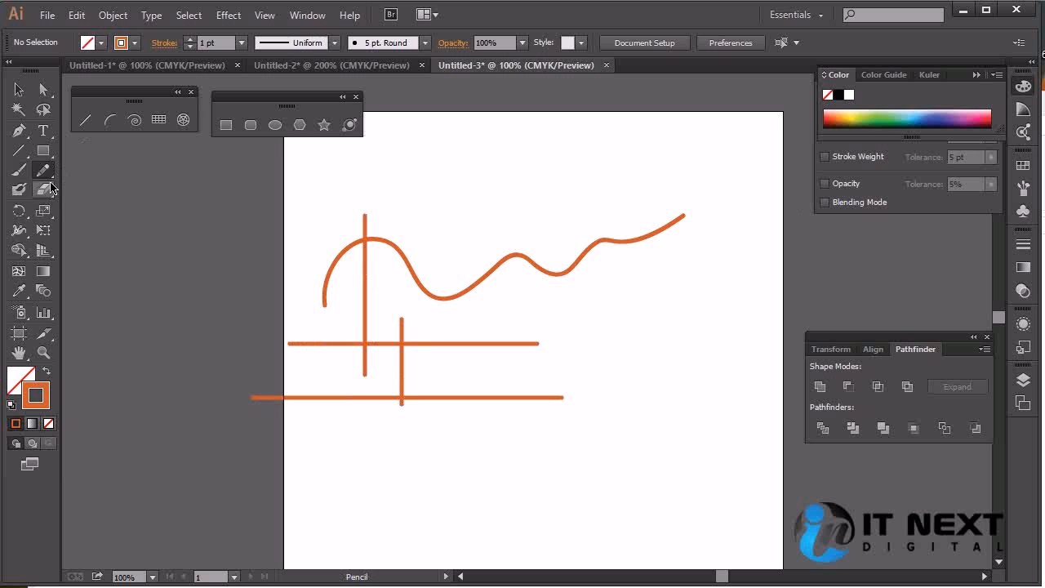
click(43, 176)
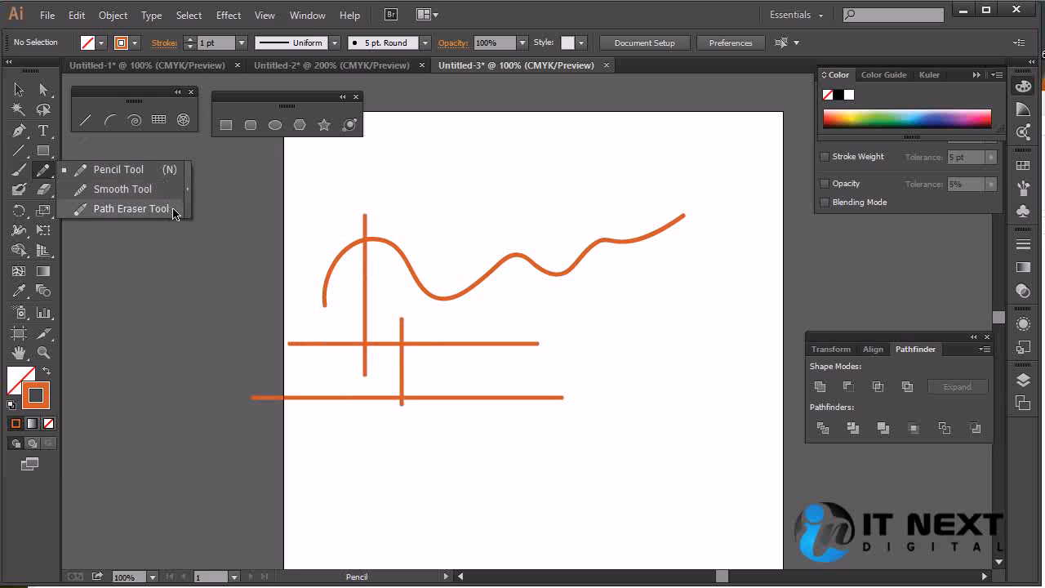
click(114, 170)
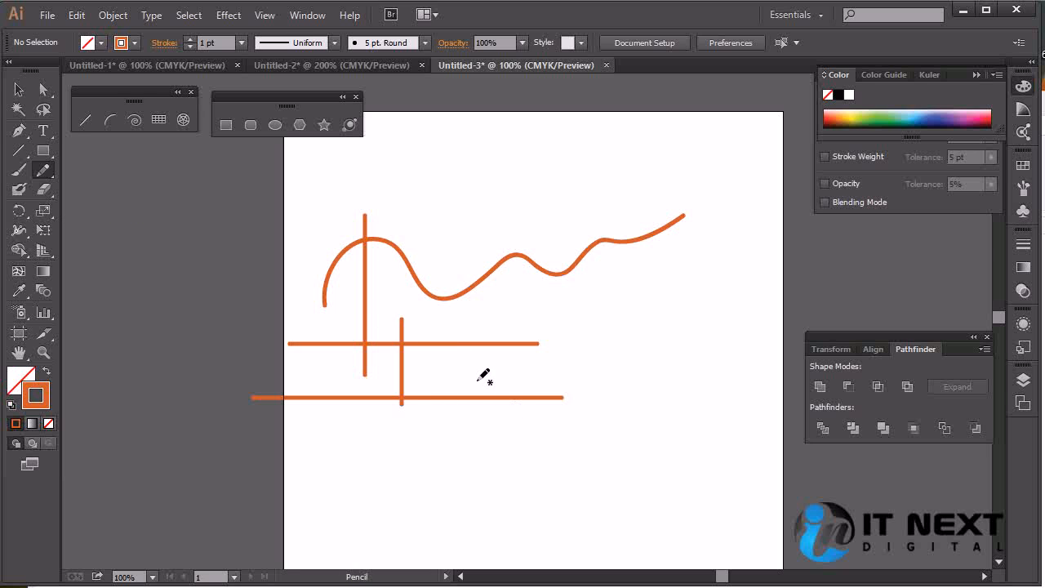
key(v)
key(ctrl+plus)
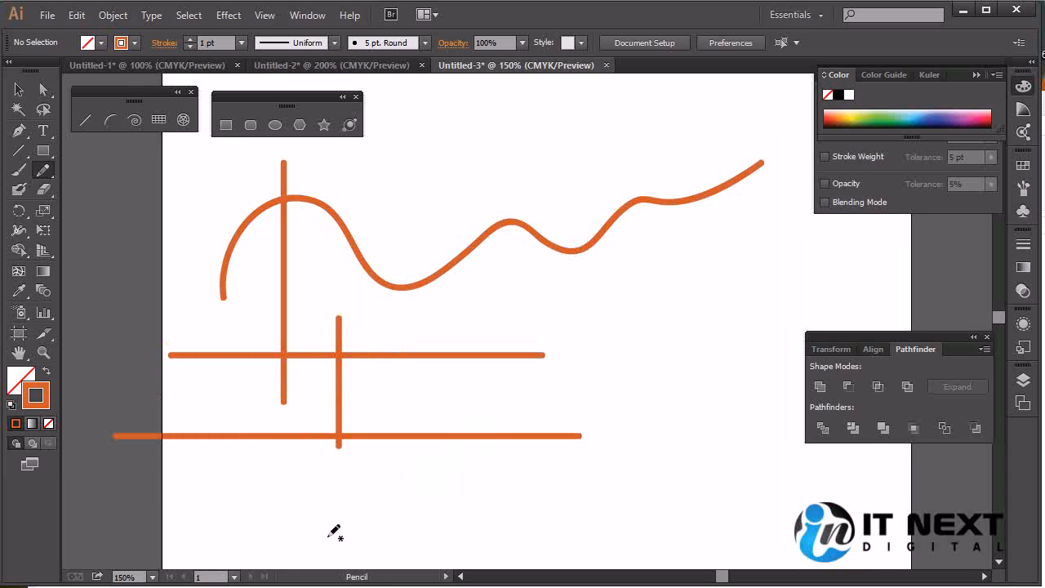
drag(392, 506, 432, 387)
mouse_move(315, 434)
mouse_down()
mouse_move(383, 384)
mouse_move(594, 359)
mouse_move(740, 307)
mouse_up()
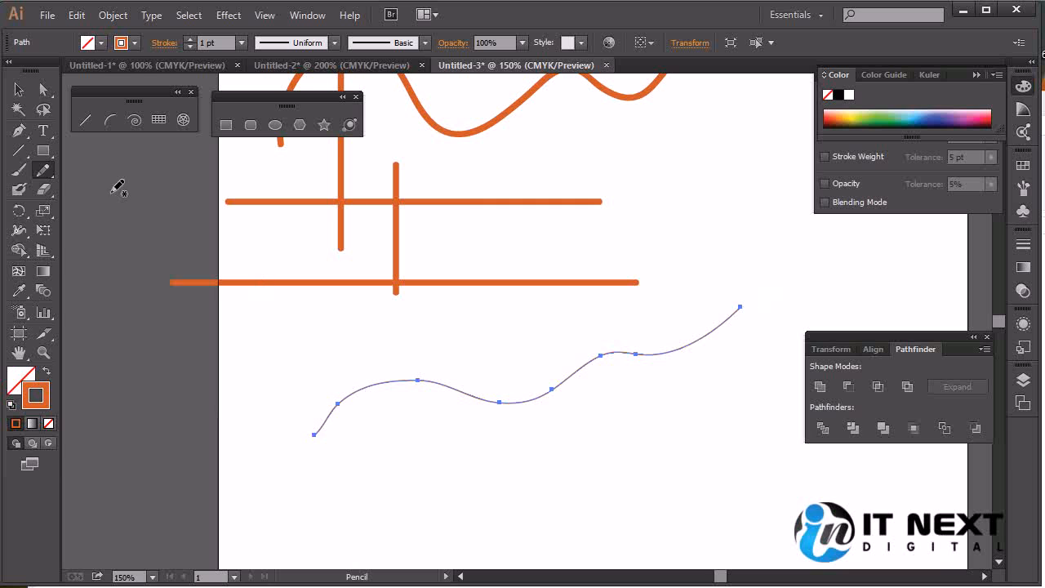
Turn off Keep selected for the Pencil tool and draw a second wavy path below the first
double_click(43, 170)
click(397, 314)
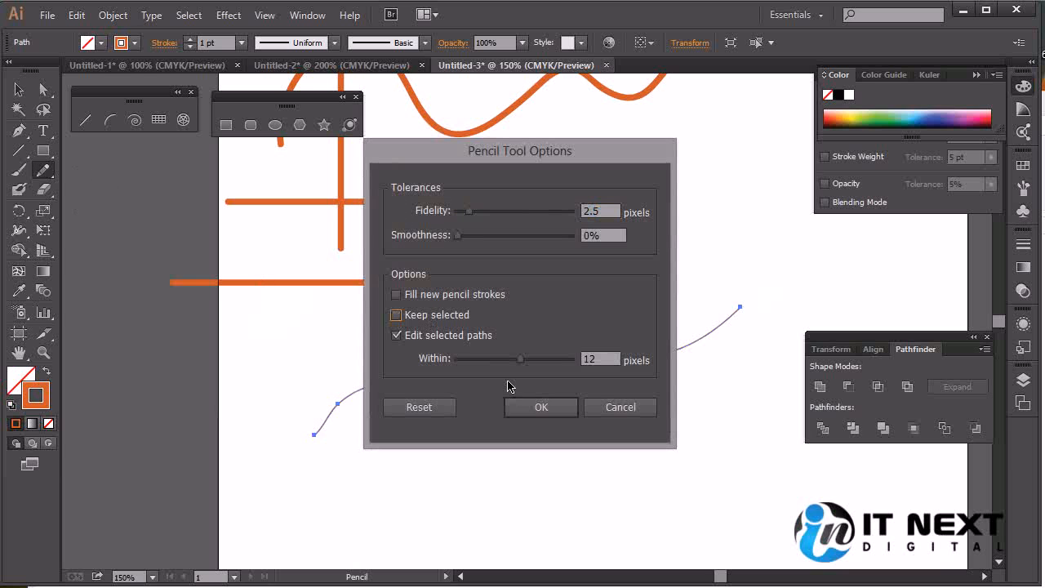
click(539, 406)
mouse_move(395, 500)
mouse_down()
mouse_move(466, 466)
mouse_move(616, 469)
mouse_move(851, 315)
mouse_up()
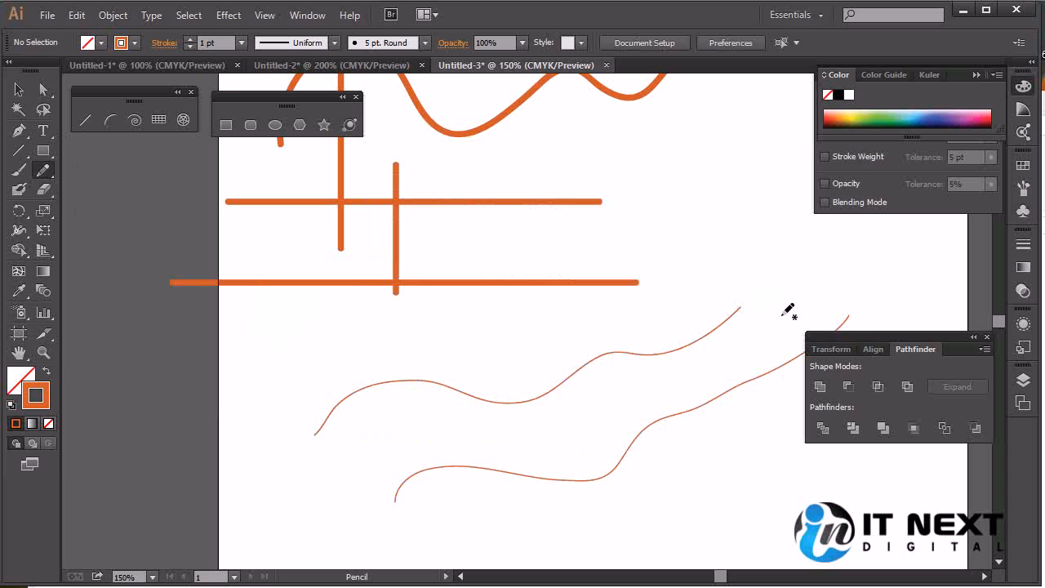
Try redrawing the selected upper wavy Pencil path from end to end and undo it
ctrl+click(540, 397)
mouse_move(327, 446)
mouse_down()
mouse_move(421, 390)
mouse_move(609, 374)
mouse_move(716, 327)
mouse_move(757, 294)
mouse_up()
key(ctrl+z)
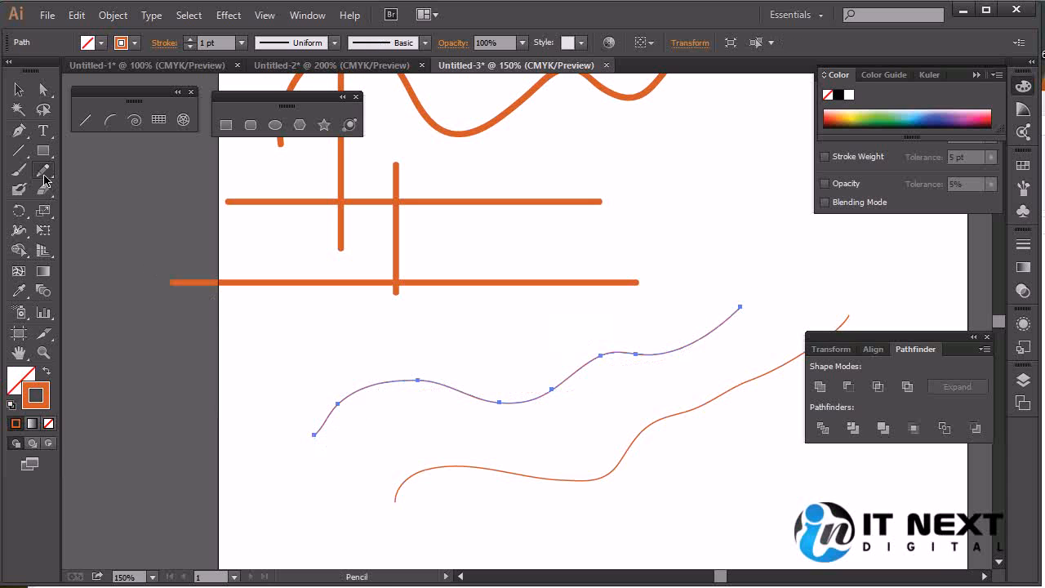
Turn on Keep selected for the Pencil tool and draw a rising wavy path and a shallow arch above the first wavy path
double_click(44, 175)
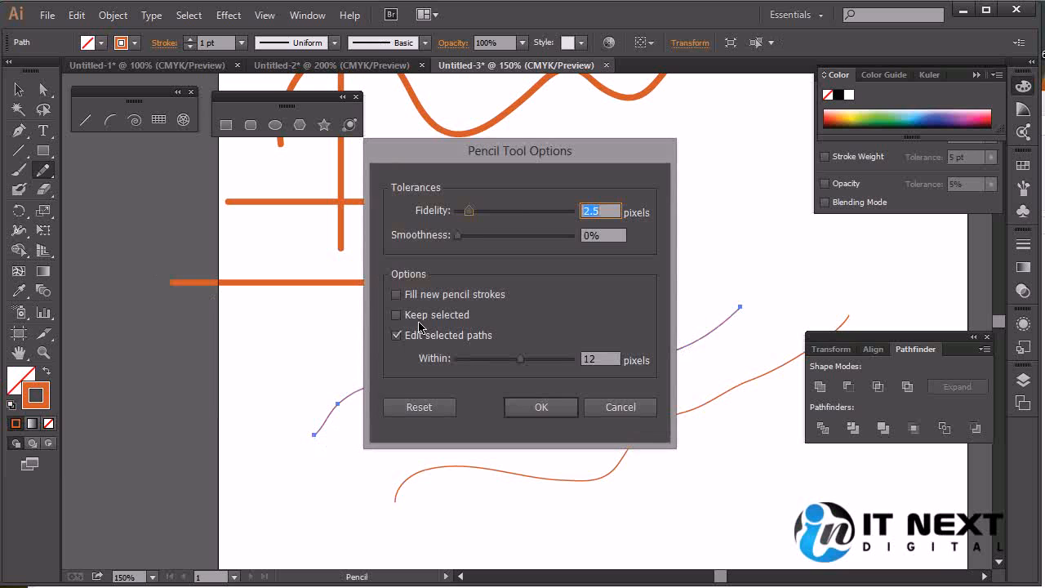
click(418, 316)
click(572, 402)
mouse_move(520, 338)
mouse_down()
mouse_move(770, 246)
mouse_move(725, 287)
mouse_move(787, 250)
mouse_up()
key(ctrl+z)
mouse_move(265, 374)
mouse_down()
mouse_move(448, 326)
mouse_move(504, 337)
mouse_move(411, 327)
mouse_move(499, 342)
mouse_up()
Try reshaping the selected arch by redrawing over it several times, undoing each attempt, and review the Pencil tool options without changes
mouse_move(282, 374)
mouse_down()
mouse_move(332, 348)
mouse_move(538, 335)
mouse_move(514, 358)
mouse_up()
key(ctrl+z)
drag(276, 371, 588, 316)
key(ctrl+z)
mouse_move(282, 365)
mouse_down()
mouse_move(341, 342)
mouse_move(562, 342)
mouse_up()
key(ctrl+z)
mouse_move(292, 358)
mouse_down()
mouse_move(495, 325)
mouse_move(517, 343)
mouse_up()
key(ctrl+z)
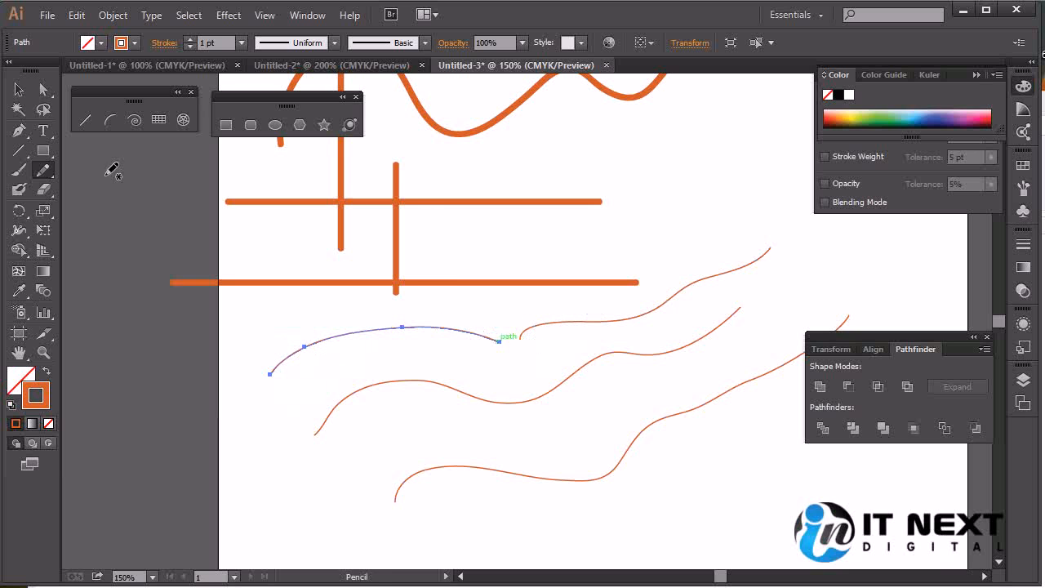
double_click(44, 170)
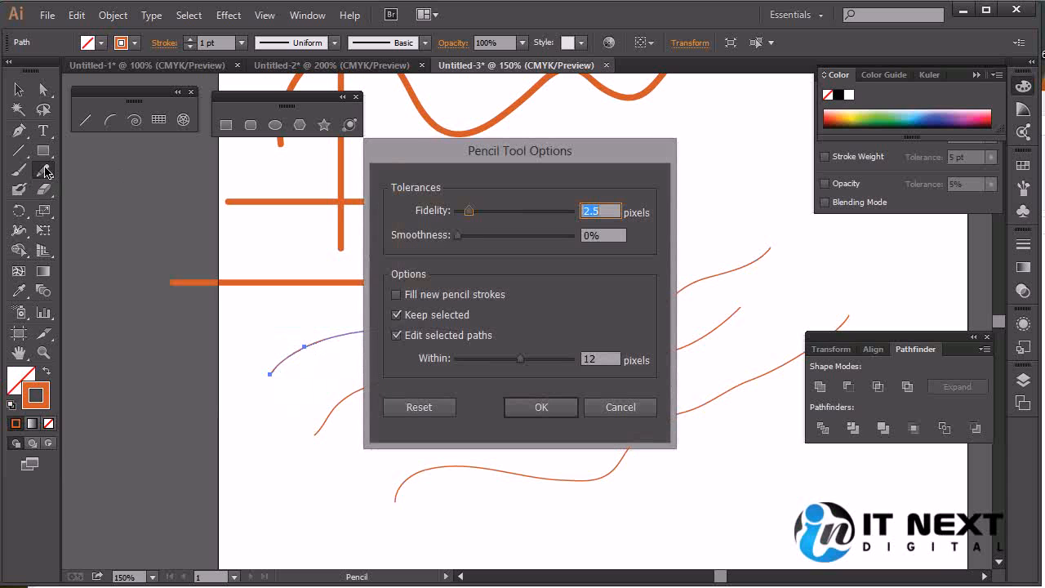
click(619, 405)
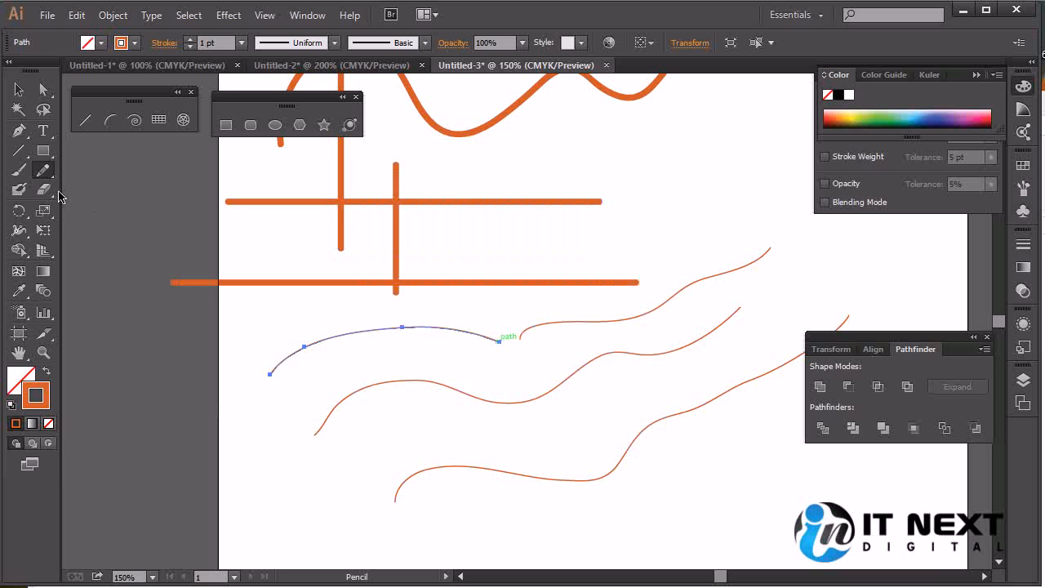
Smooth the left half of the selected arch with the Smooth tool
drag(44, 174, 108, 190)
mouse_move(405, 323)
mouse_down()
mouse_move(368, 329)
mouse_move(428, 324)
mouse_up()
drag(321, 343, 400, 329)
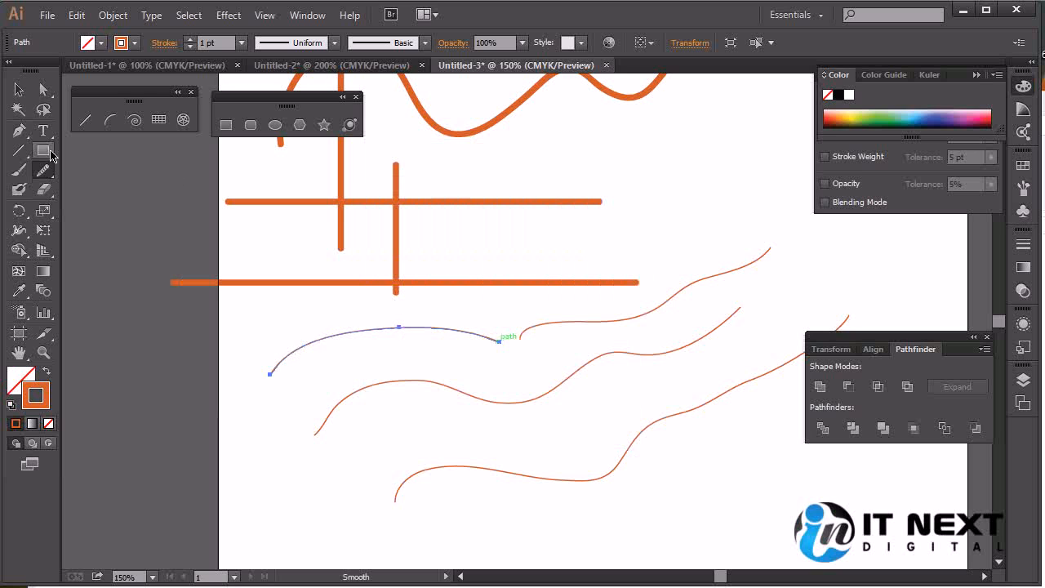
Draw an uneven, jagged Pencil path climbing to the right below the lowest wavy path
click(46, 179)
click(90, 169)
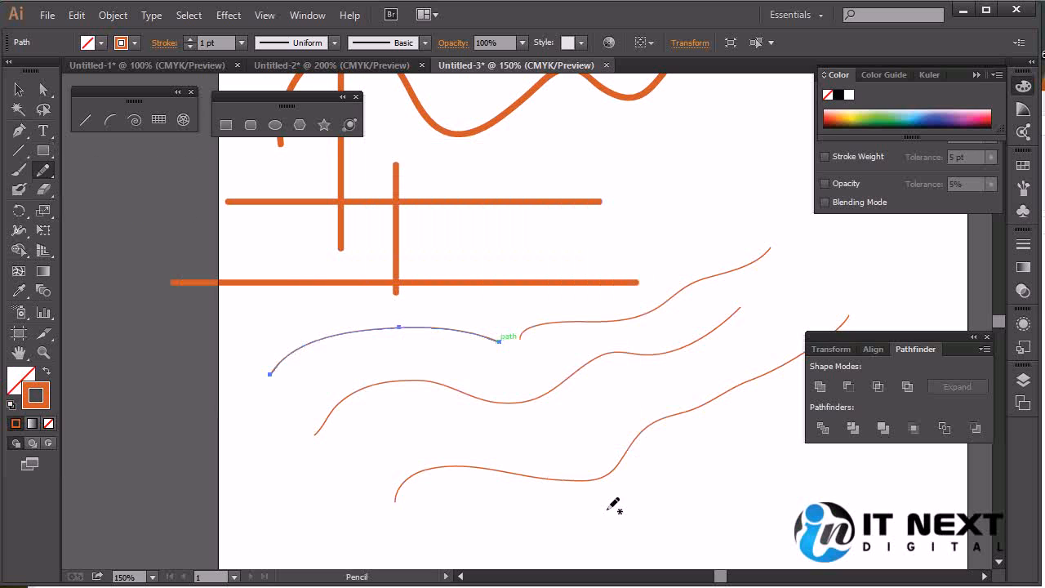
mouse_move(605, 531)
mouse_down()
mouse_move(743, 427)
mouse_move(829, 313)
mouse_up()
Raise the Smooth tool's Smoothness tolerance to slightly past the middle of its range
drag(796, 452, 538, 385)
key(ctrl+plus)
key(ctrl+plus)
key(ctrl+plus)
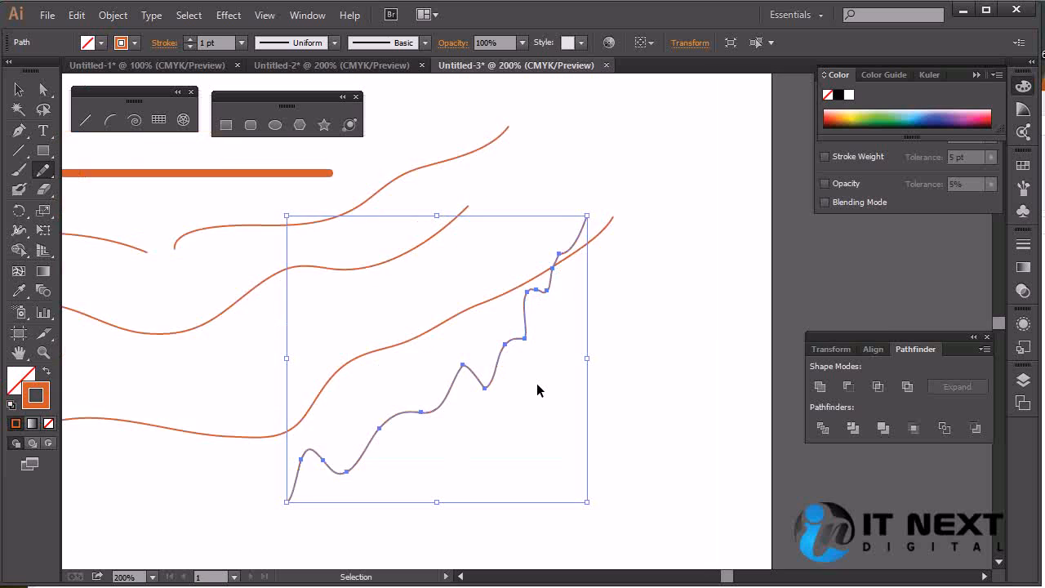
drag(499, 413, 702, 262)
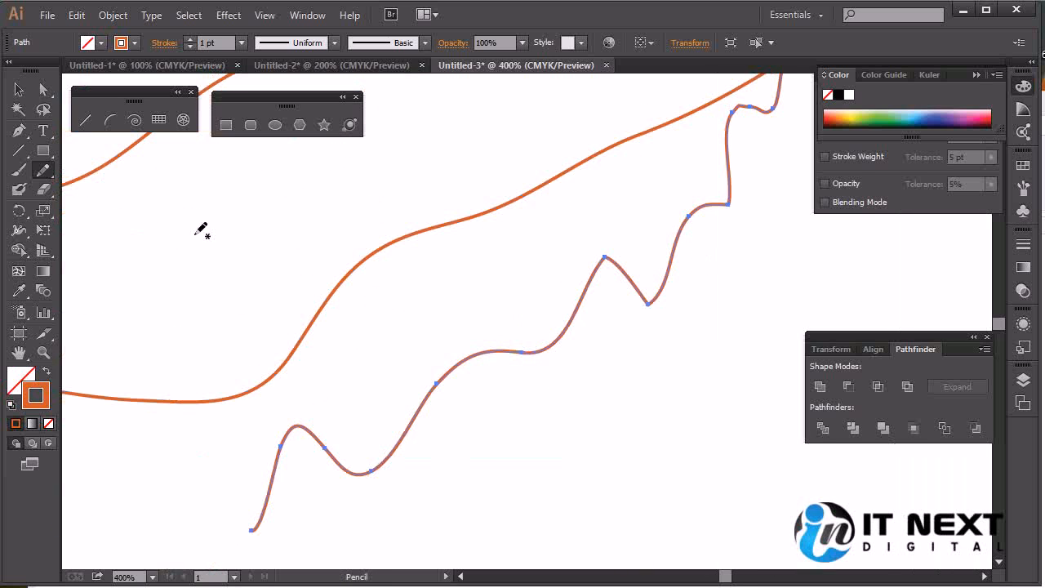
click(43, 169)
click(125, 190)
double_click(43, 170)
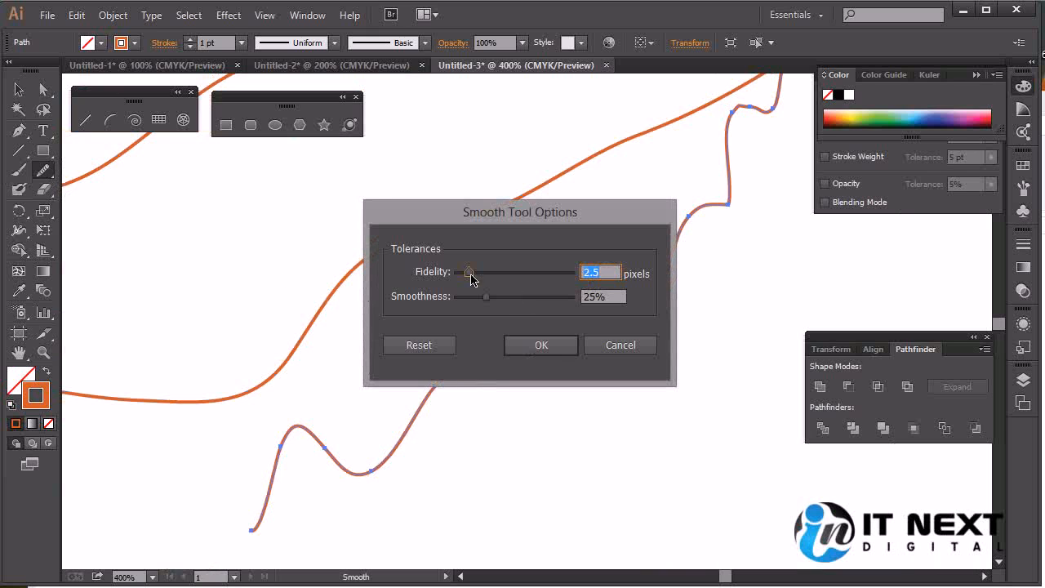
click(485, 299)
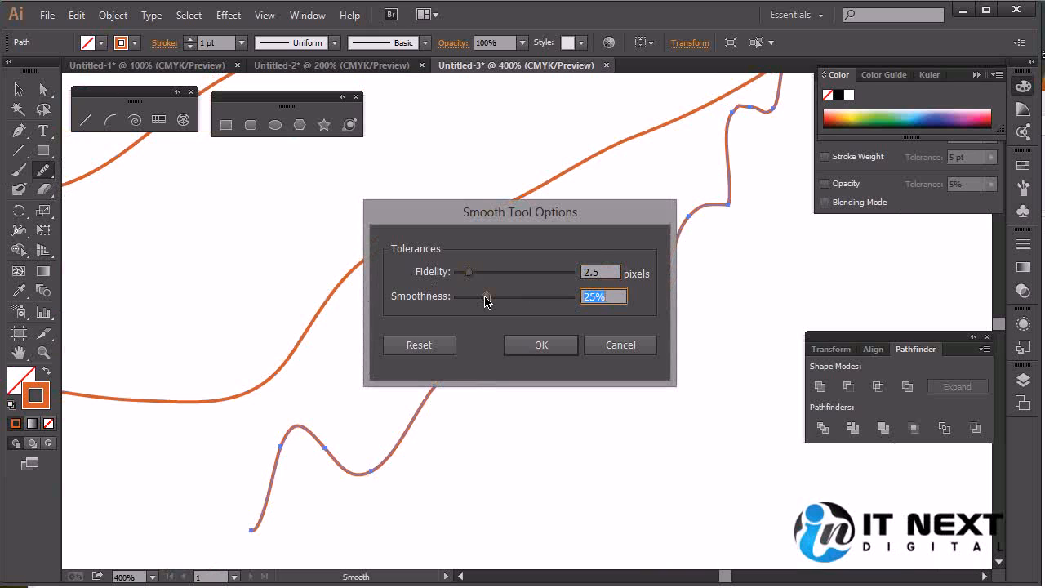
drag(485, 299, 527, 299)
click(562, 350)
Smooth the sharp peak, the corners and the lower dip of the jagged Pencil path with the Smooth tool
mouse_move(602, 260)
mouse_down()
mouse_move(625, 252)
mouse_move(672, 296)
mouse_move(648, 301)
mouse_move(668, 286)
mouse_up()
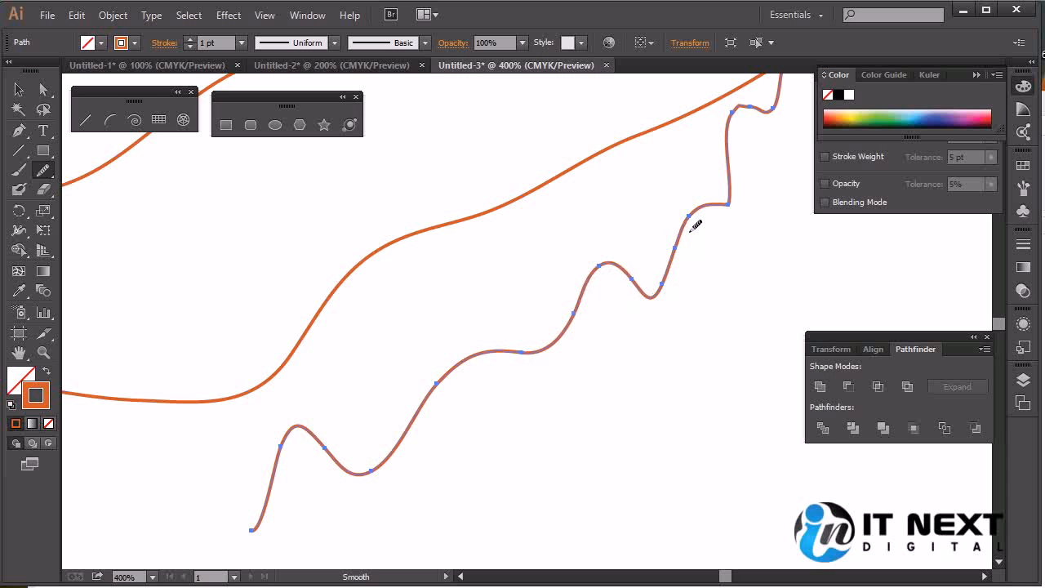
mouse_move(728, 204)
mouse_down()
mouse_move(748, 184)
mouse_move(679, 304)
mouse_up()
key(space)
key(ctrl)
mouse_move(716, 171)
mouse_down()
mouse_move(671, 215)
mouse_move(687, 226)
mouse_move(688, 250)
mouse_move(643, 254)
mouse_move(686, 245)
mouse_up()
key(space)
drag(686, 338, 749, 246)
drag(647, 299, 722, 197)
drag(381, 377, 488, 337)
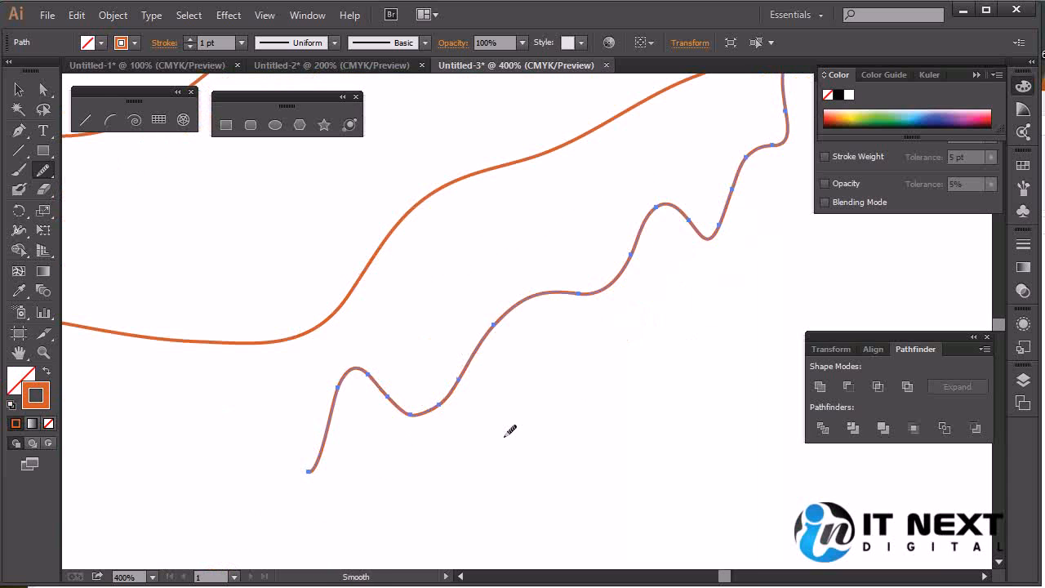
Cut a series of small gaps along the smoothed jagged path with the Path Eraser tool
click(42, 170)
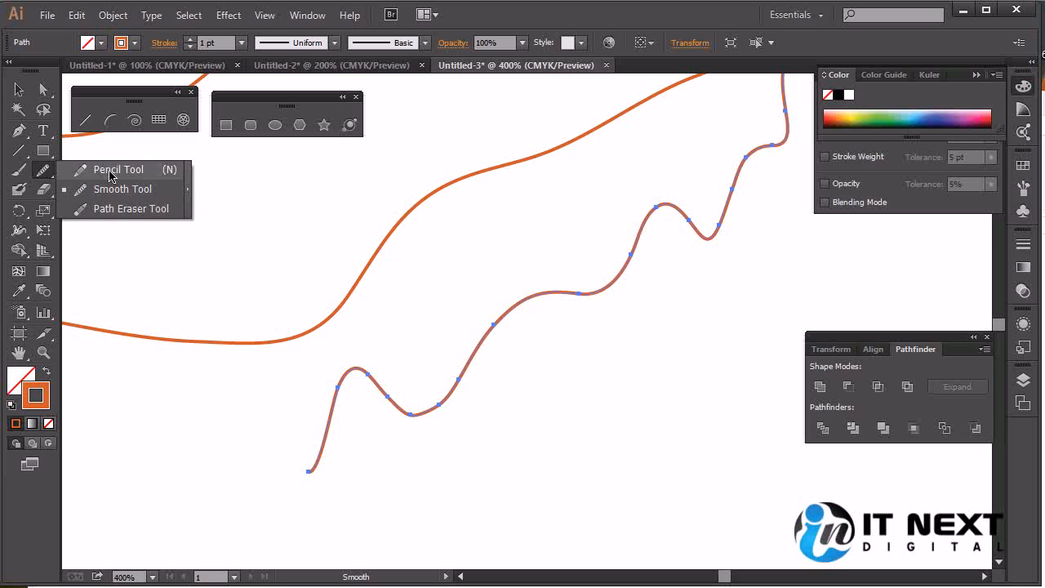
click(165, 214)
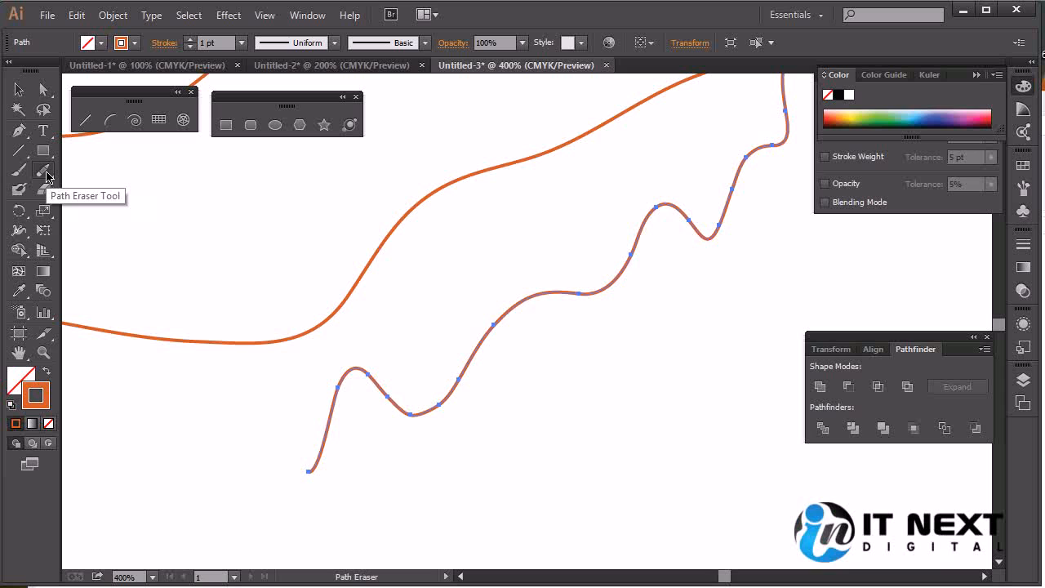
click(339, 387)
drag(368, 370, 401, 410)
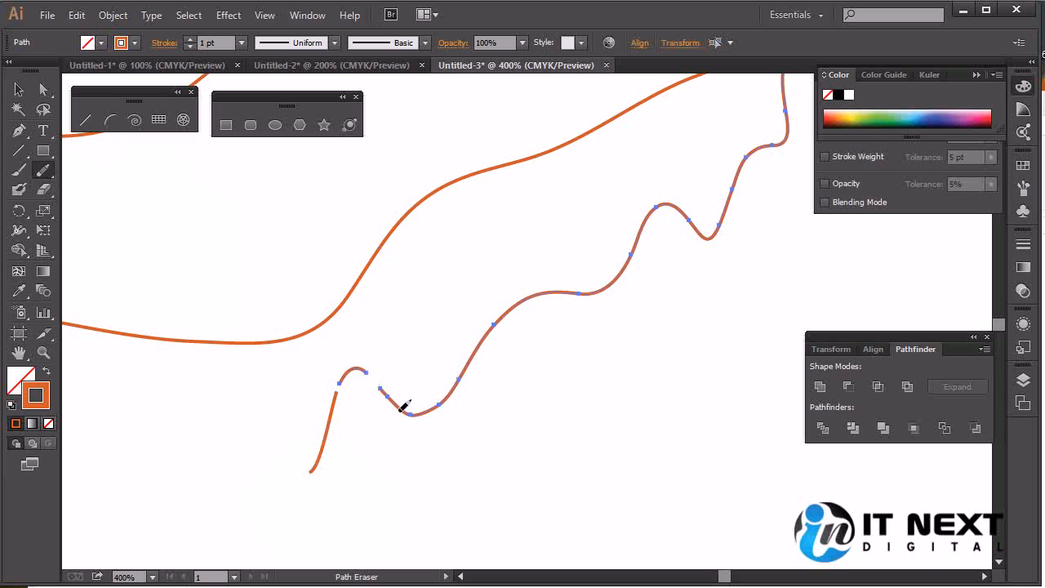
click(391, 397)
click(439, 406)
click(459, 383)
click(491, 326)
click(634, 257)
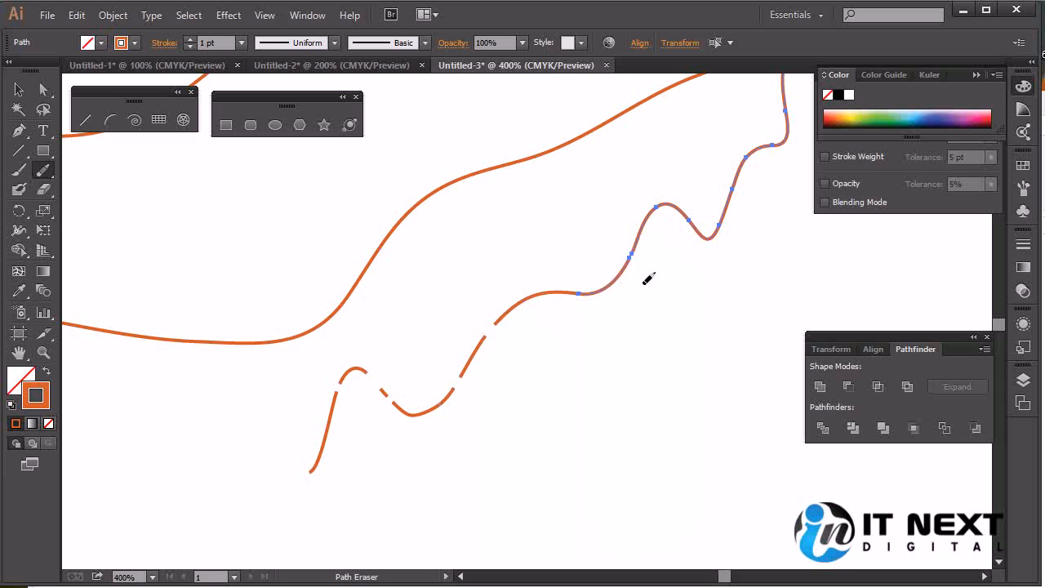
click(658, 203)
click(724, 217)
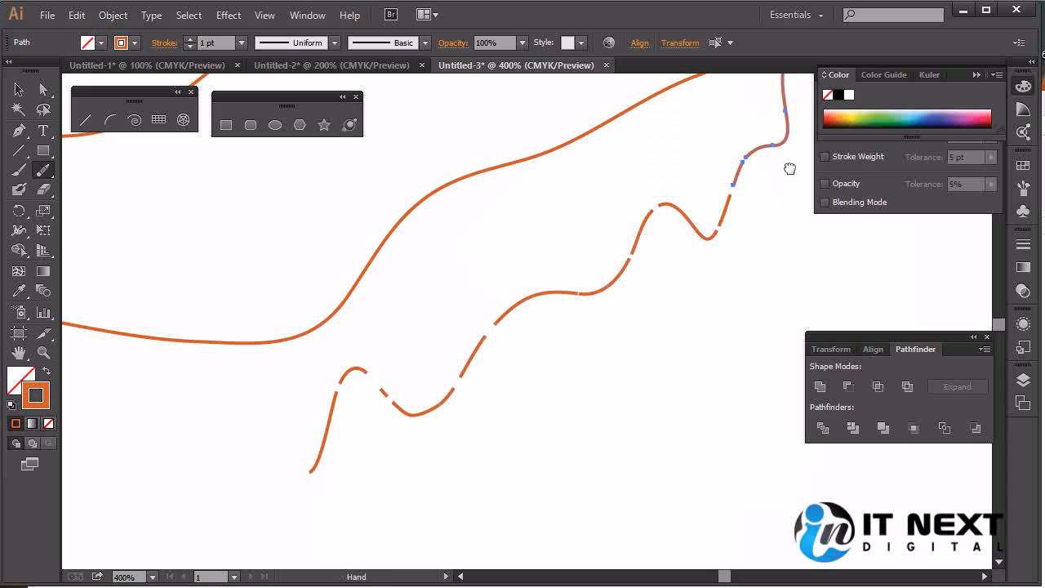
Select the pieces of the erased path one after another to examine how it was split, ending with nothing selected
drag(790, 168, 705, 275)
drag(649, 375, 714, 234)
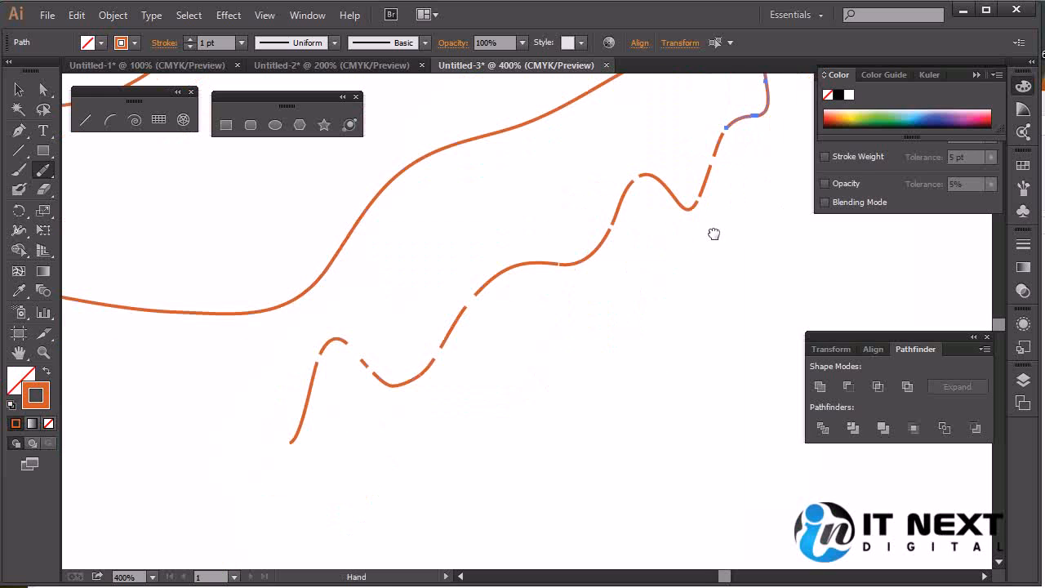
click(43, 90)
click(401, 369)
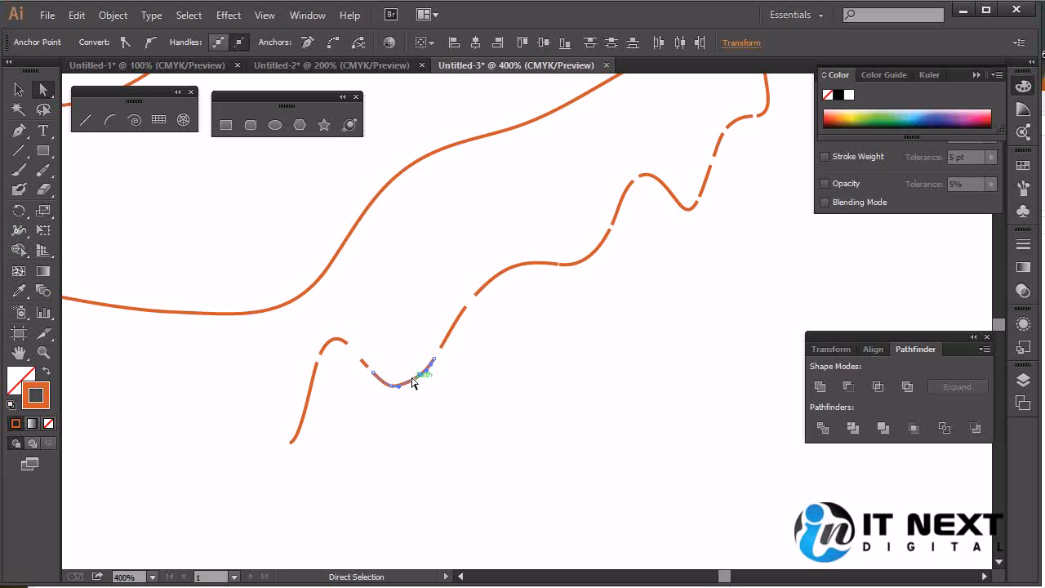
click(424, 425)
click(20, 91)
click(397, 384)
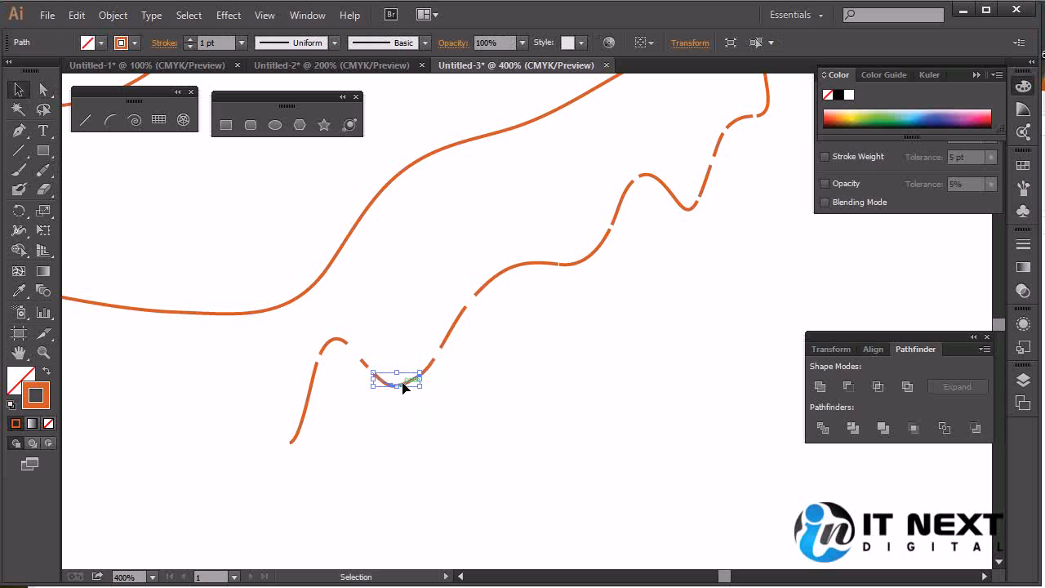
click(450, 329)
click(487, 277)
click(578, 261)
click(620, 208)
click(651, 177)
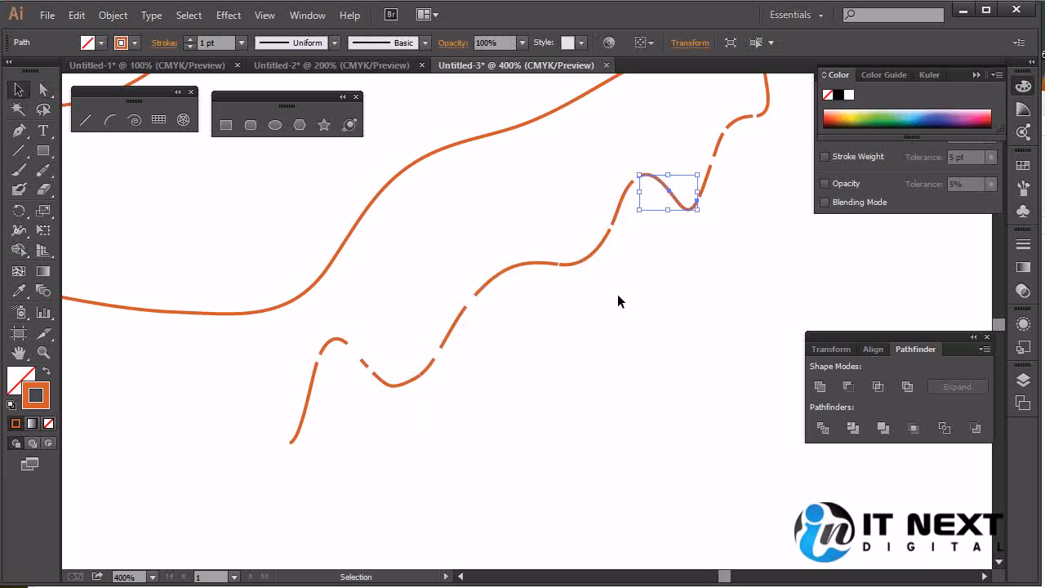
click(595, 347)
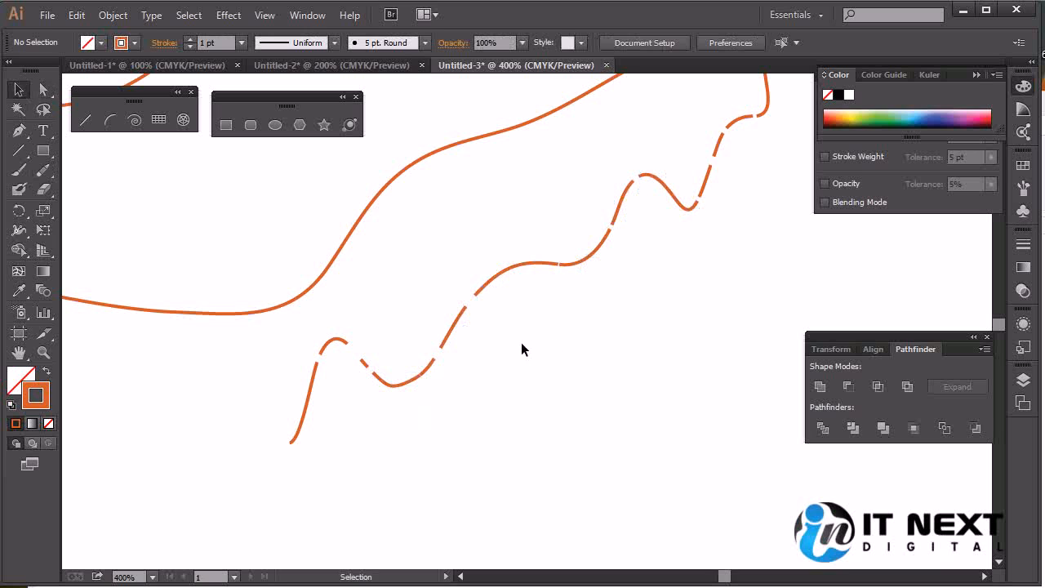